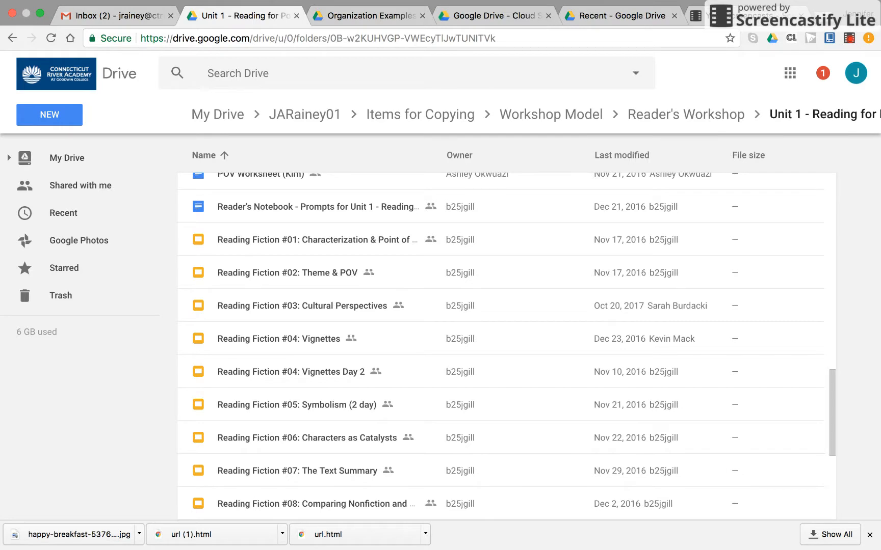
- Display the Organization Examples folder as a list and create a folder named Personal in it
click(373, 16)
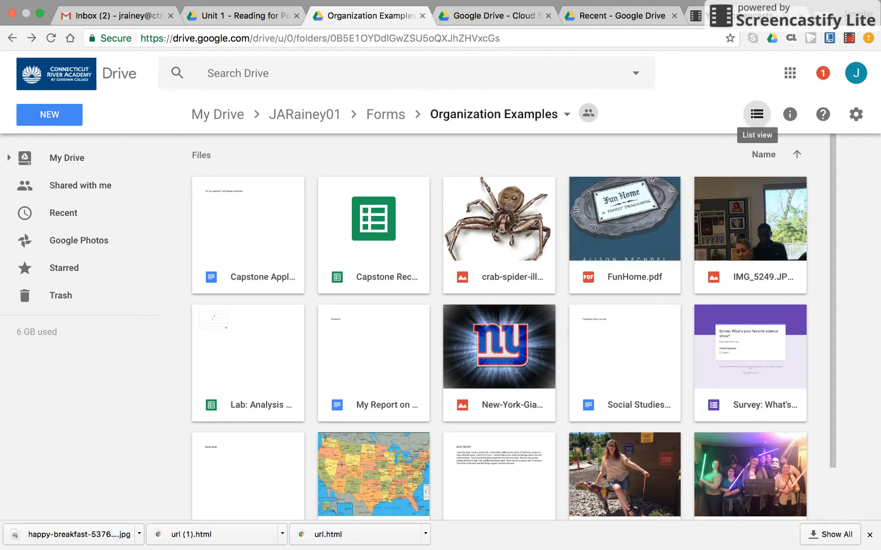
click(757, 114)
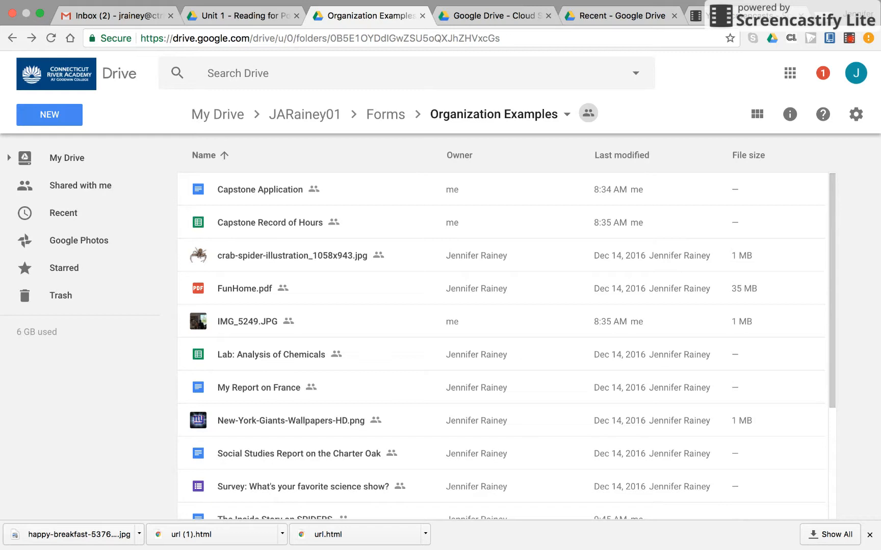
click(49, 114)
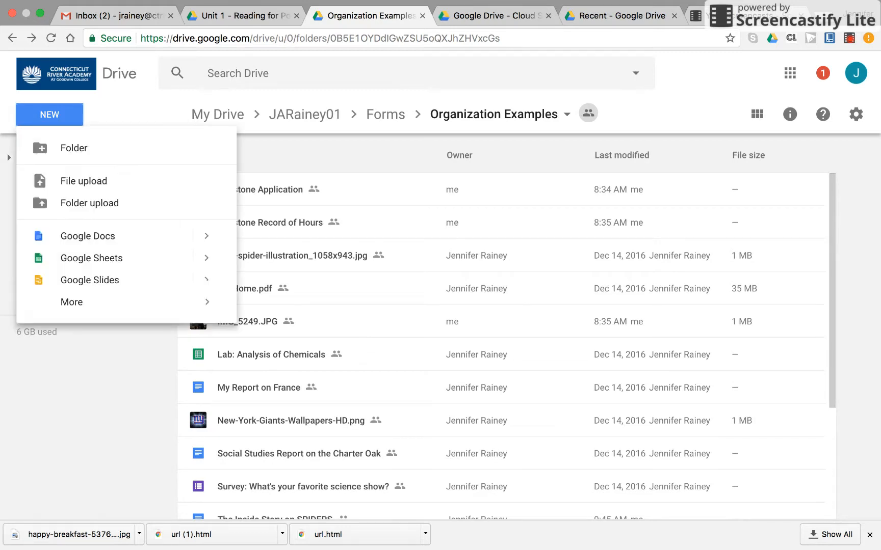
click(74, 148)
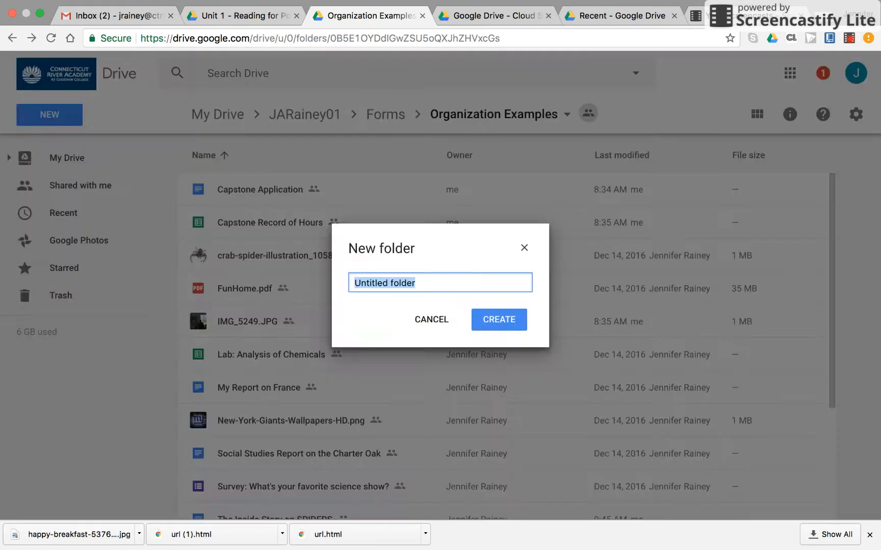
text(Personal)
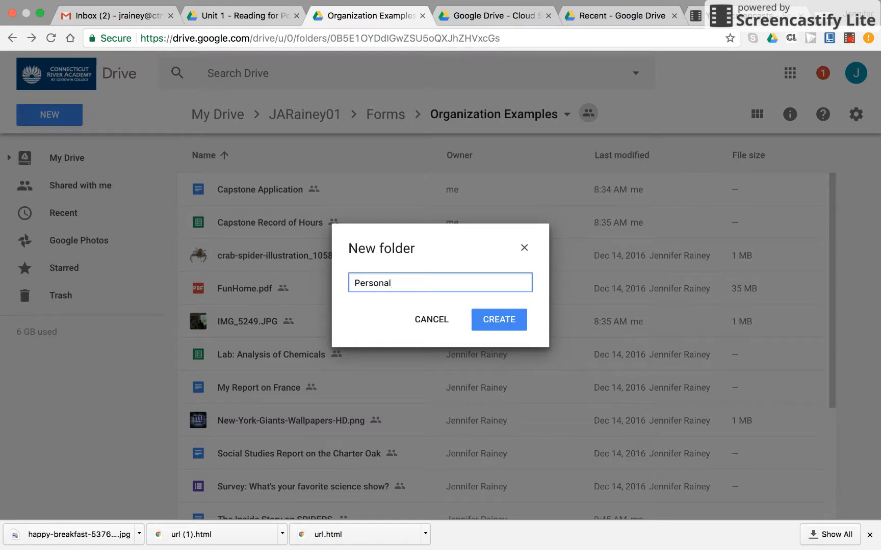
key(Return)
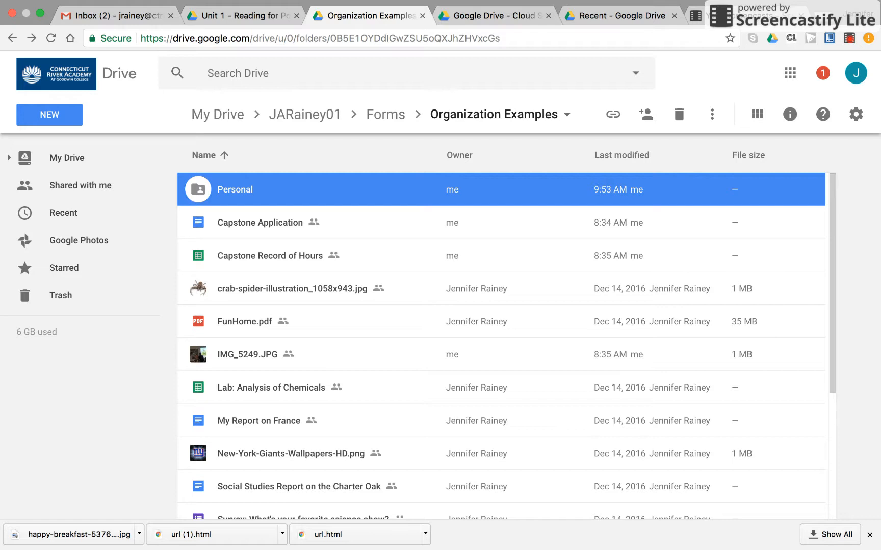
- Move IMG_5249.JPG, FunHome.pdf and New-York-Giants-Wallpapers-HD.png into the Personal folder, accepting the access change each time
drag(247, 354, 283, 191)
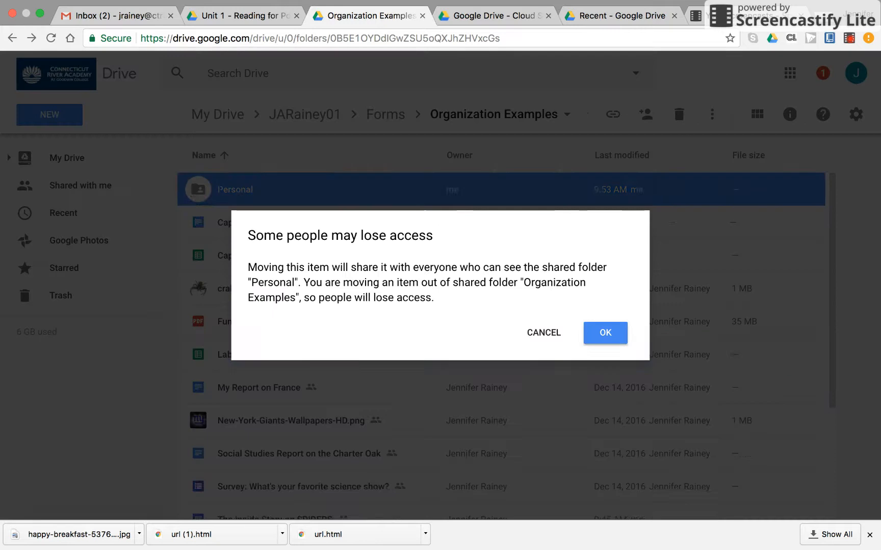
key(Return)
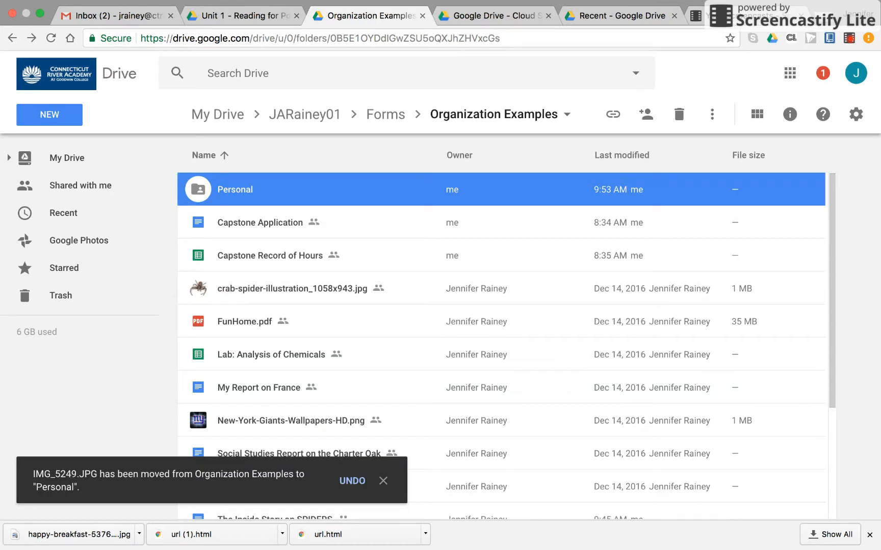
drag(244, 321, 255, 194)
key(Return)
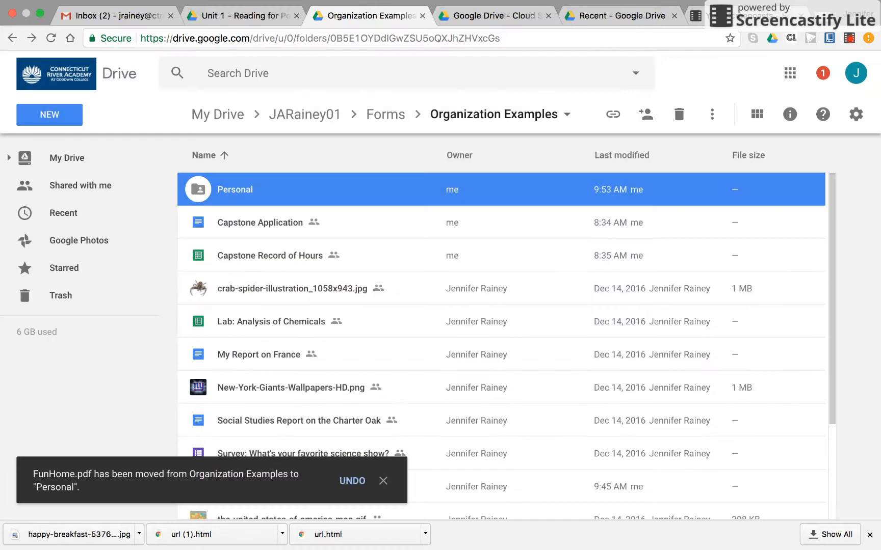
drag(255, 387, 281, 194)
key(Return)
- Move both Untitled image.jpg files together into the Personal folder and accept the access change
scroll(502, 336, down, 3)
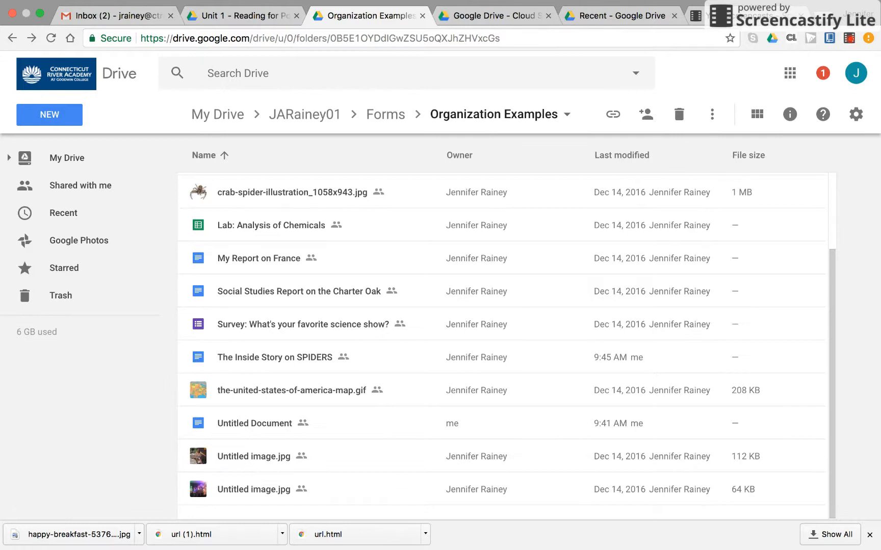
click(254, 489)
super+click(253, 457)
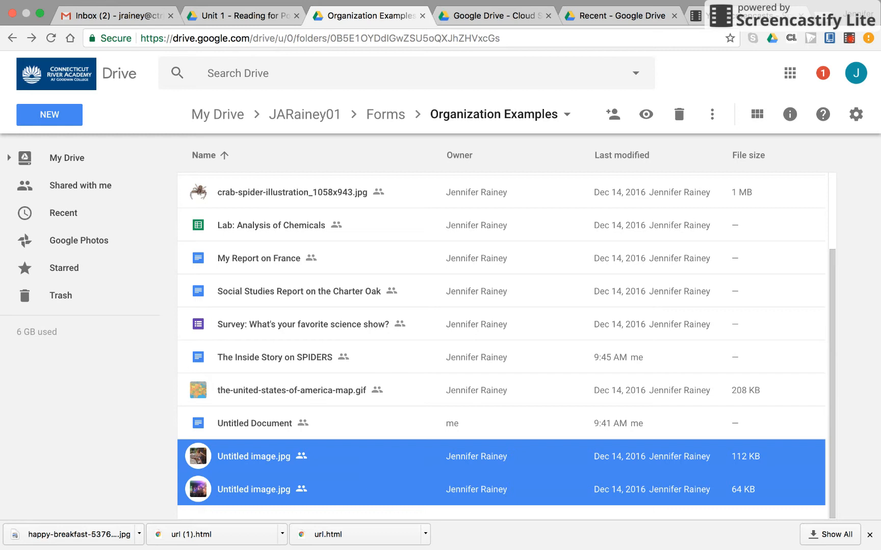
drag(254, 457, 289, 209)
scroll(309, 369, up, 3)
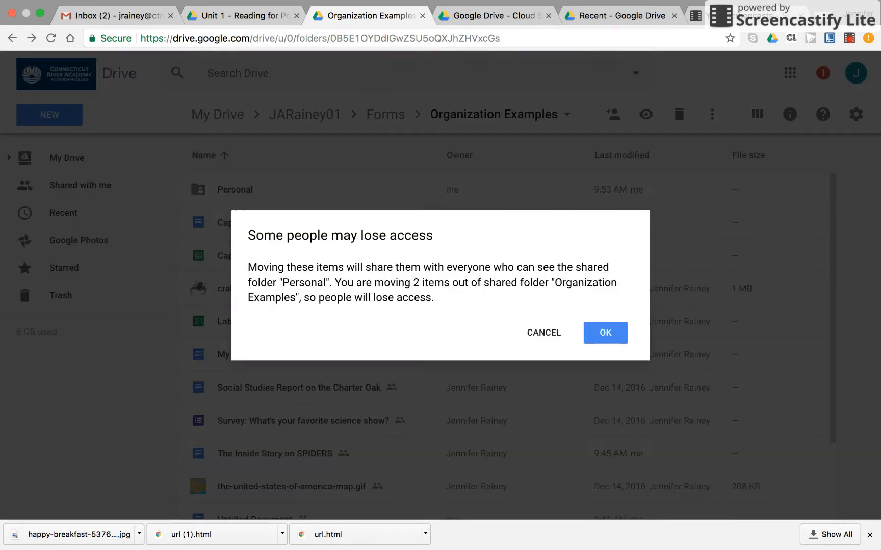
key(Return)
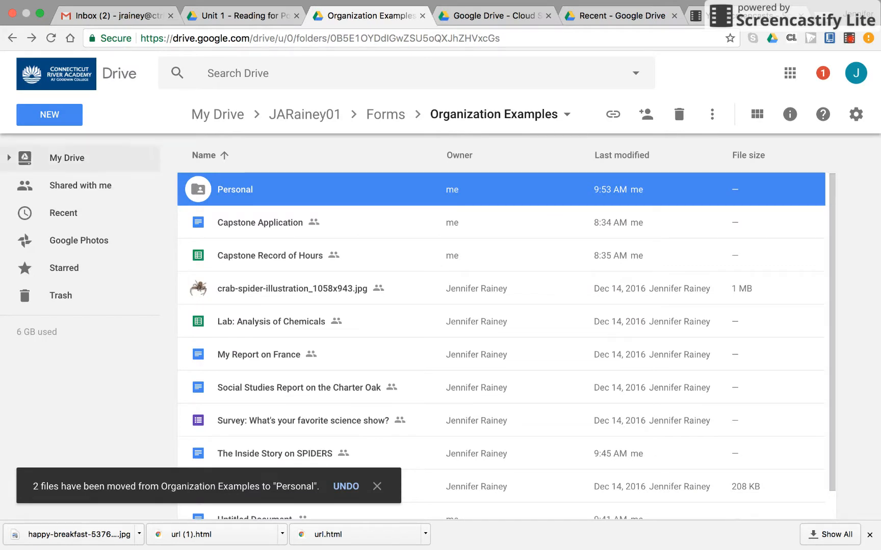
- Create a folder named Past School Years in Organization Examples
click(50, 114)
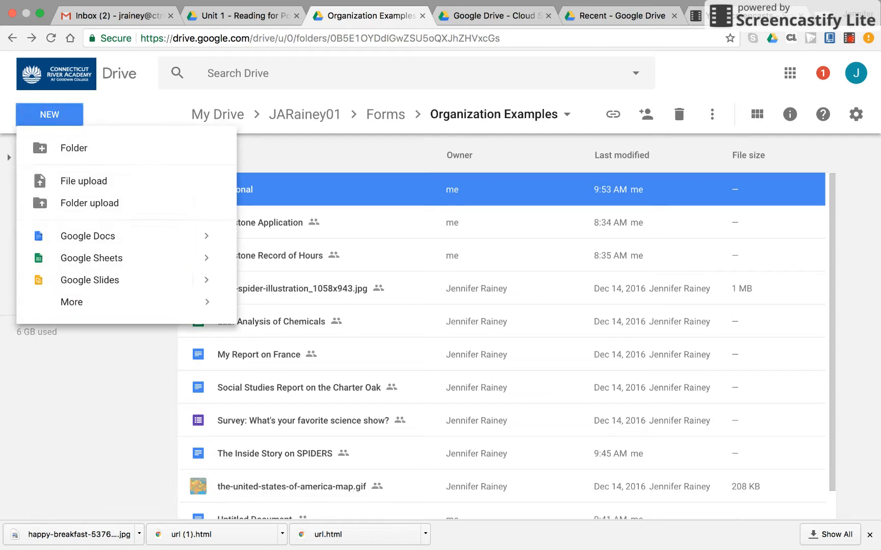
click(74, 148)
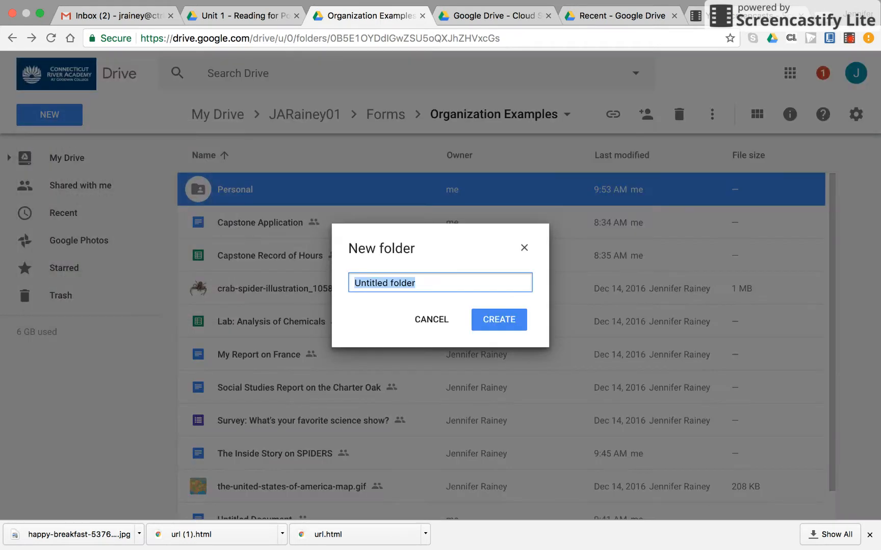
text(Past)
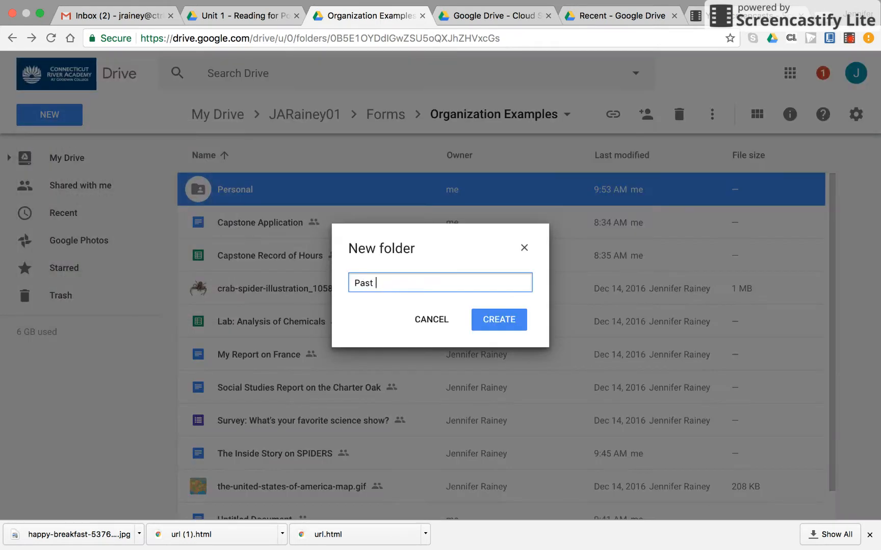
text( School Years)
key(Return)
- Create a folder named 2017-2018 School Year in Organization Examples
click(49, 114)
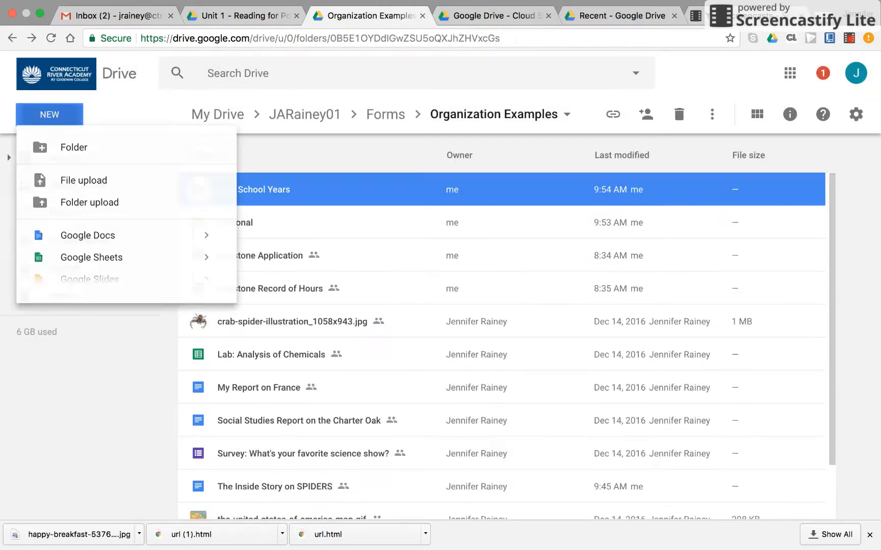
click(61, 148)
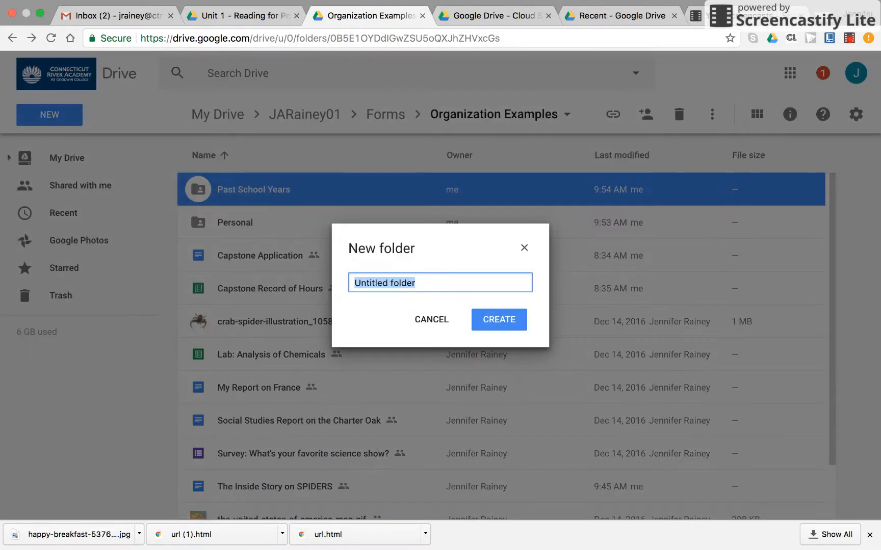
text(2017)
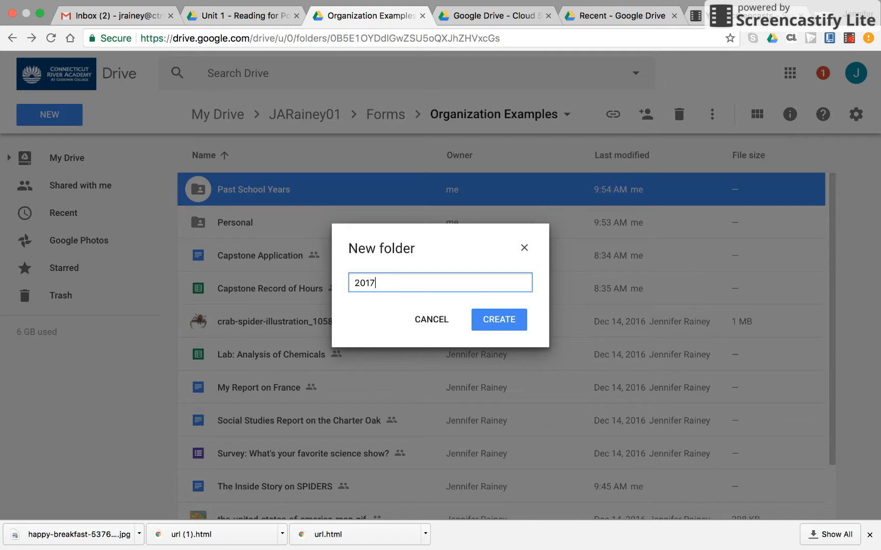
text(-2018 School Year)
key(Return)
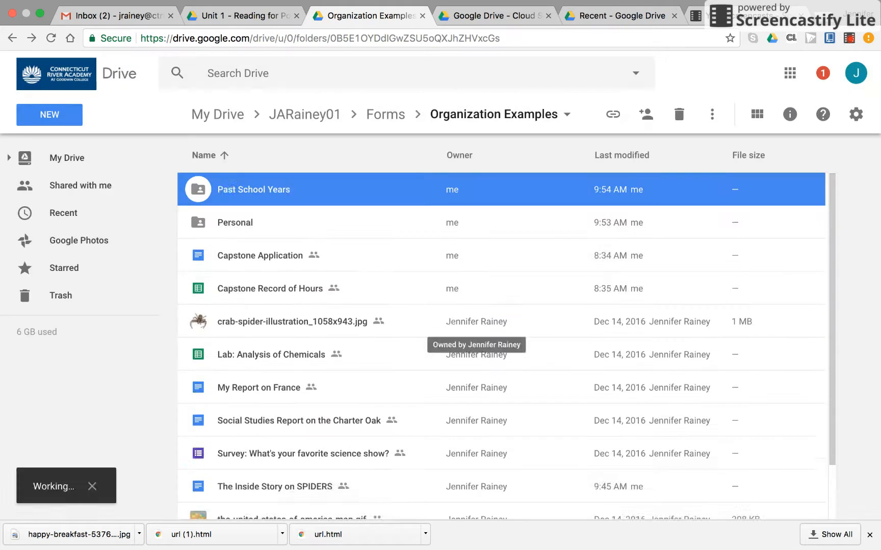
- Move Capstone Application and Capstone Record of Hours into the 2017-2018 School Year folder, accepting the access change
click(260, 289)
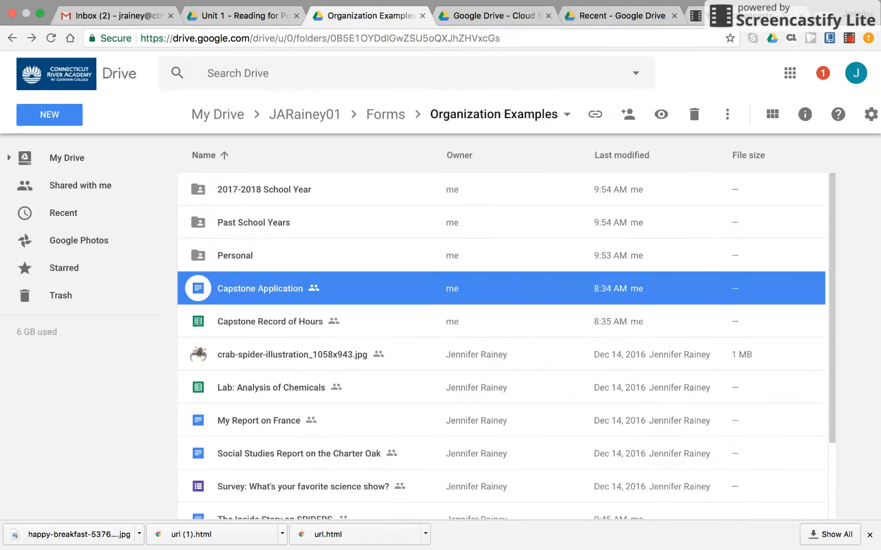
shift+click(270, 321)
drag(270, 321, 283, 204)
click(604, 332)
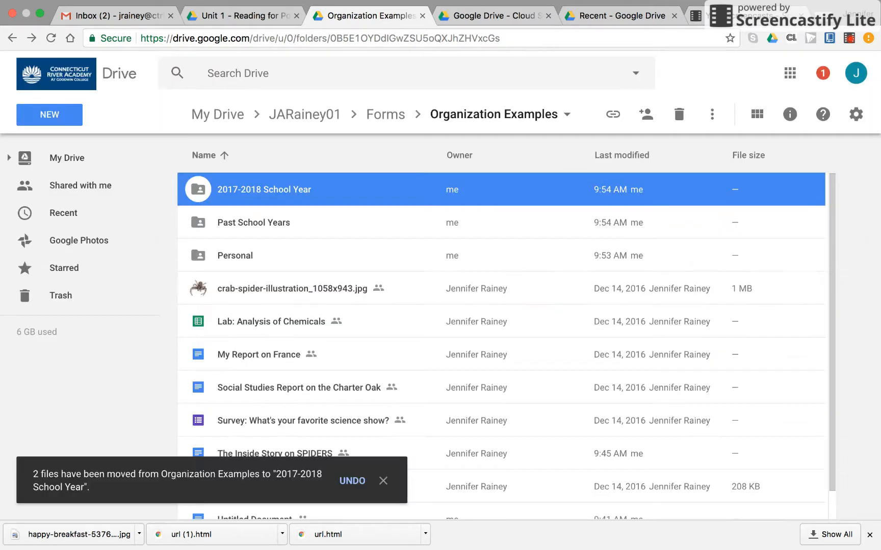
- Move the six files from crab-spider-illustration_1058x943.jpg through The Inside Story on SPIDERS into the Past School Years folder, accepting the access change
click(292, 289)
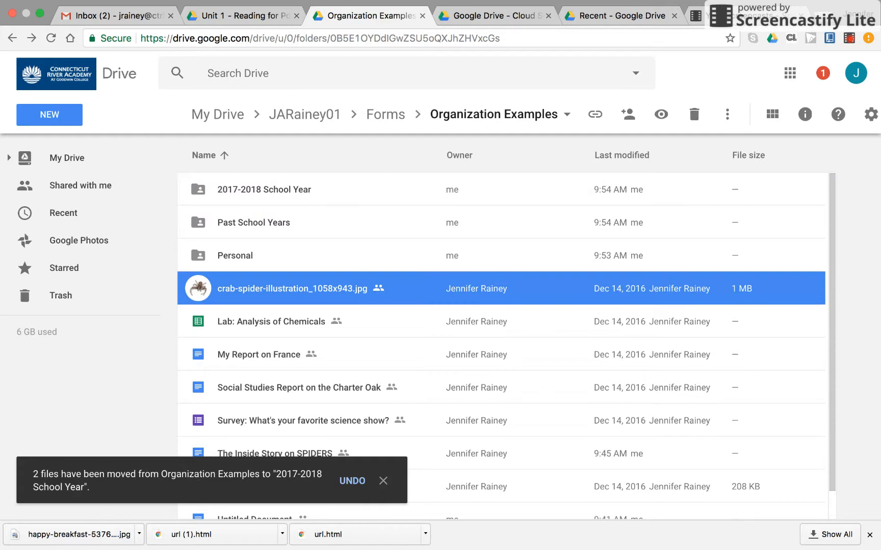
scroll(501, 347, down, 1)
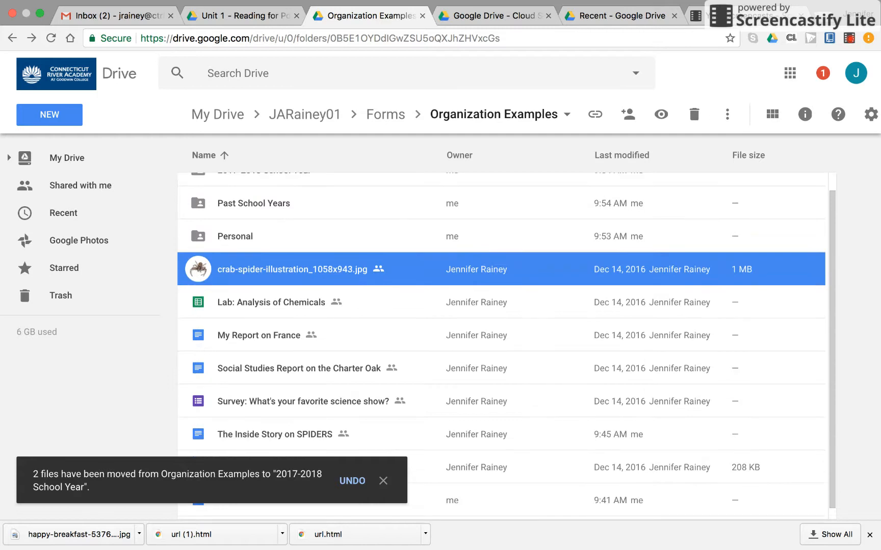
shift+click(275, 435)
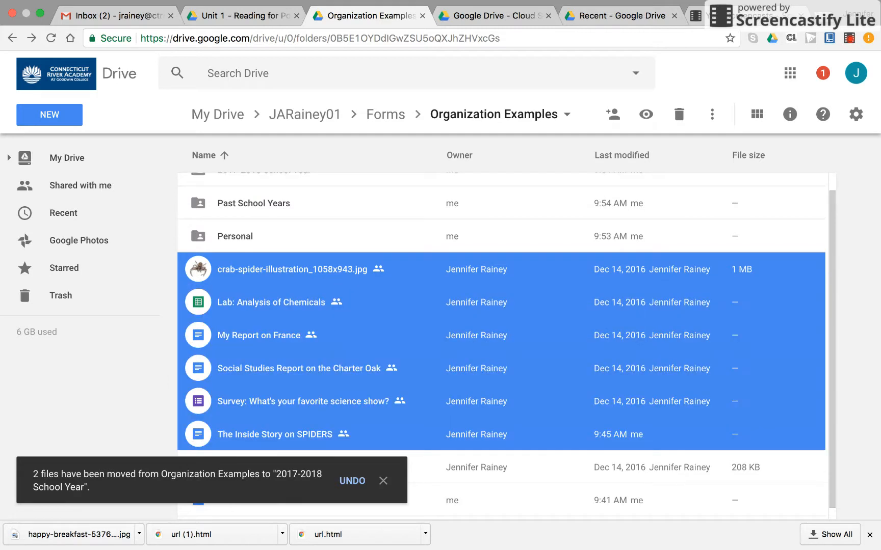
drag(275, 435, 300, 226)
click(603, 332)
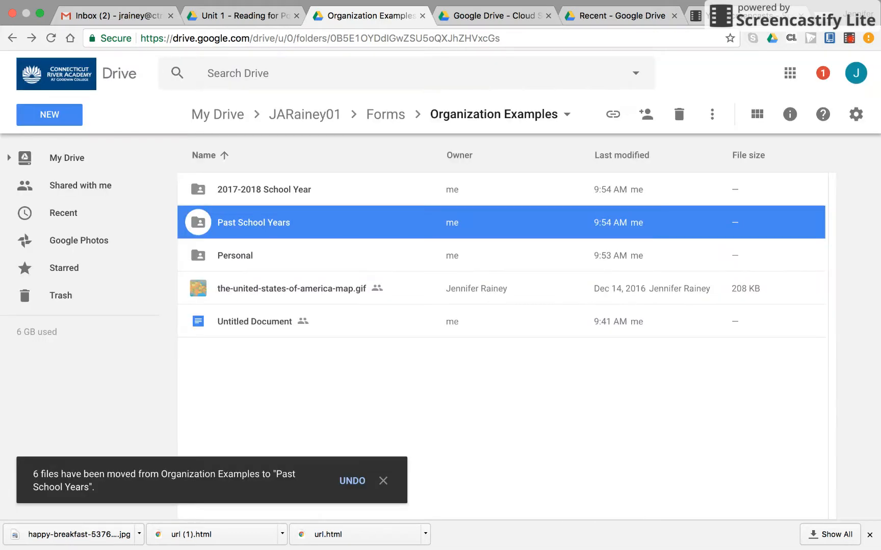
- Move the-united-states-of-america-map.gif into the 2017-2018 School Year folder and accept the access change
click(292, 289)
drag(291, 288, 331, 191)
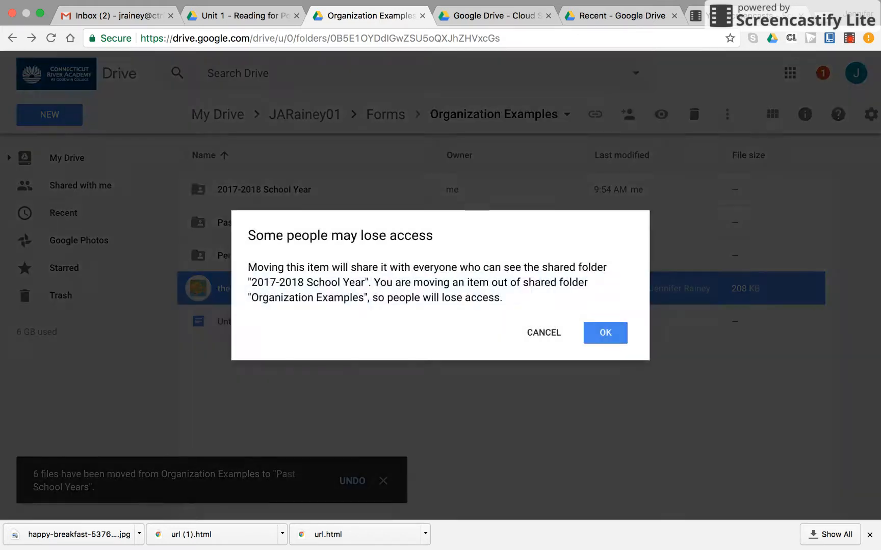
click(605, 332)
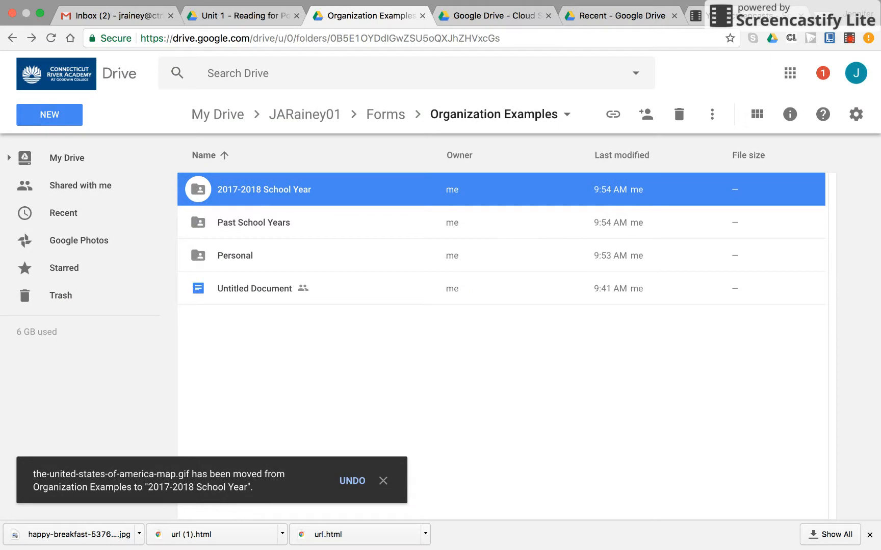
- Preview the contents of Untitled Document, close the preview and move the document into the 2017-2018 School Year folder
click(255, 288)
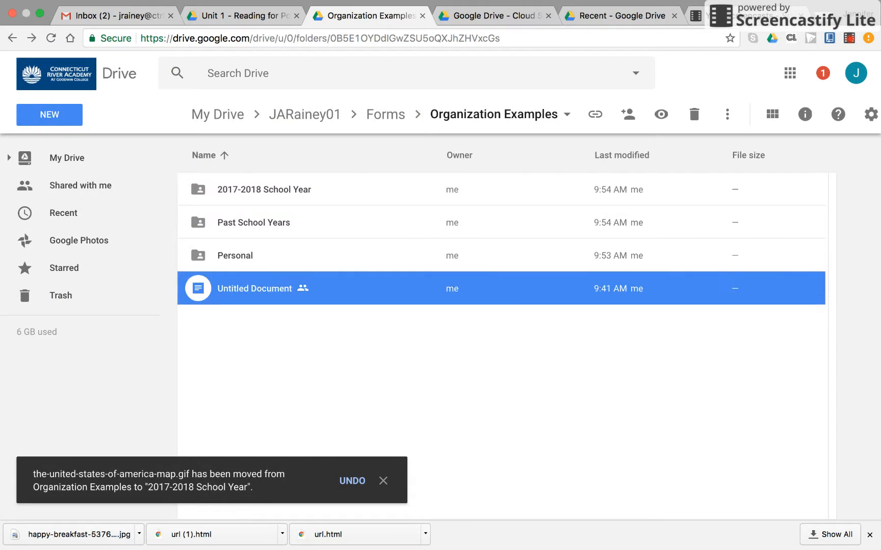
click(661, 115)
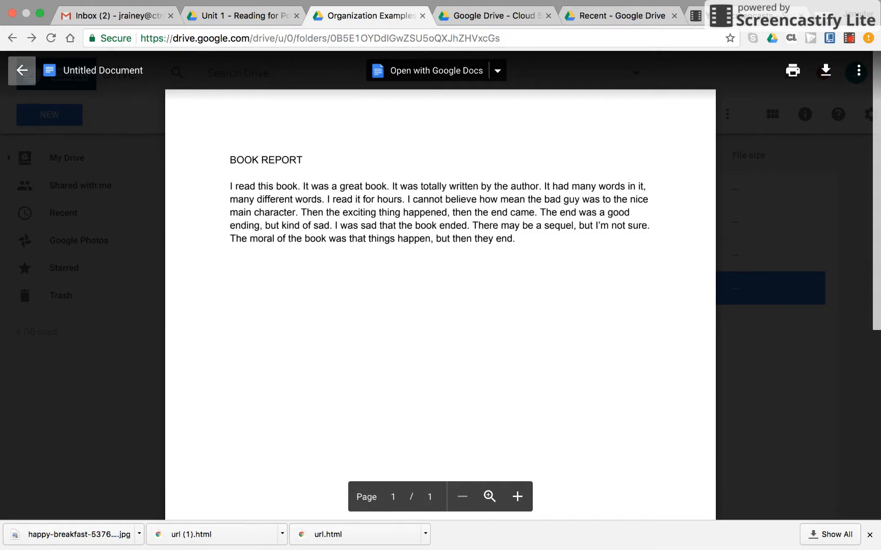
click(22, 70)
drag(270, 289, 304, 204)
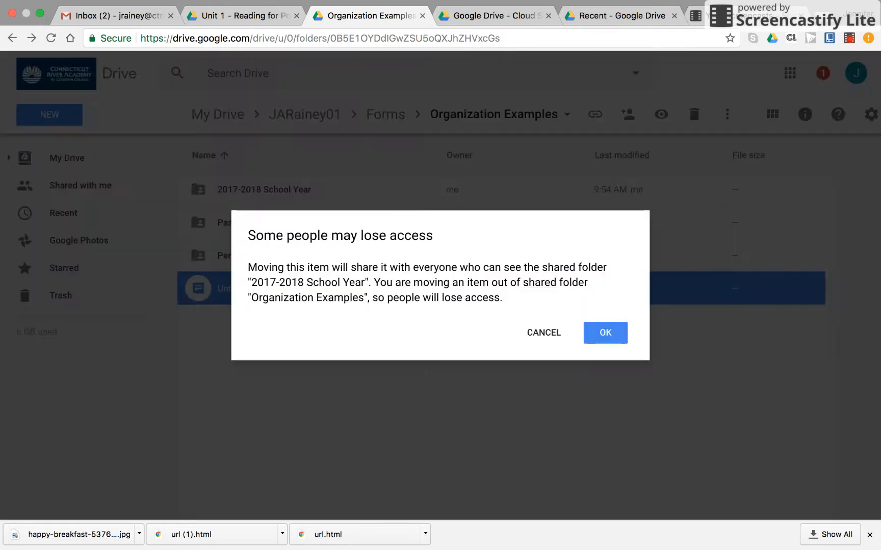
click(605, 333)
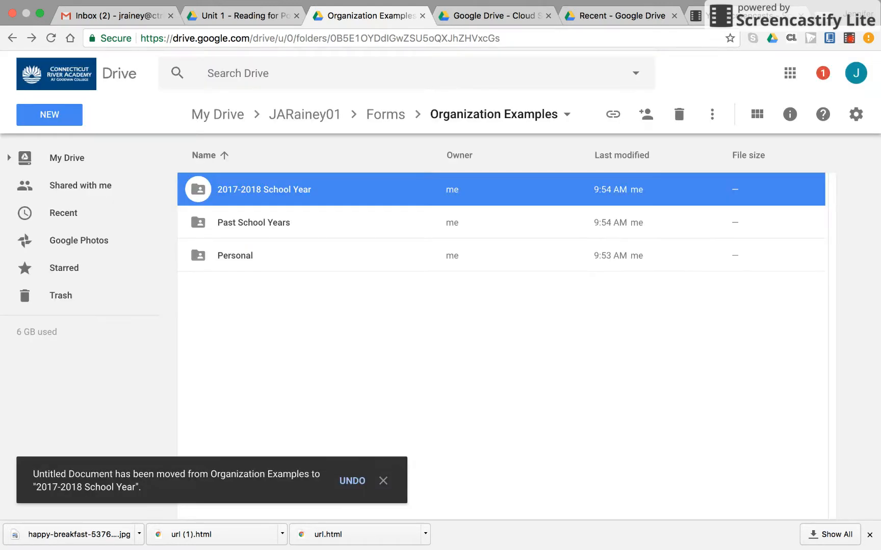
- Create a folder named 2016-2017 School Year inside the Past School Years folder
double_click(253, 223)
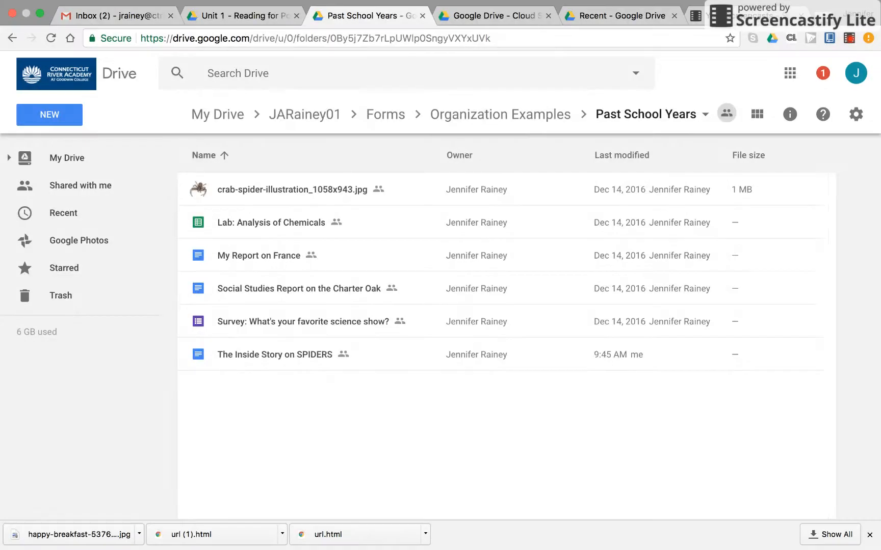
click(49, 114)
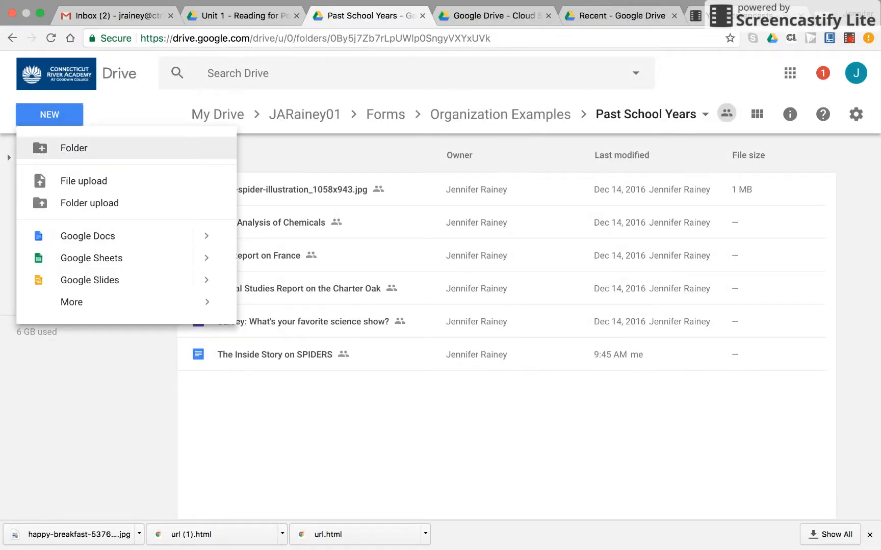
click(74, 148)
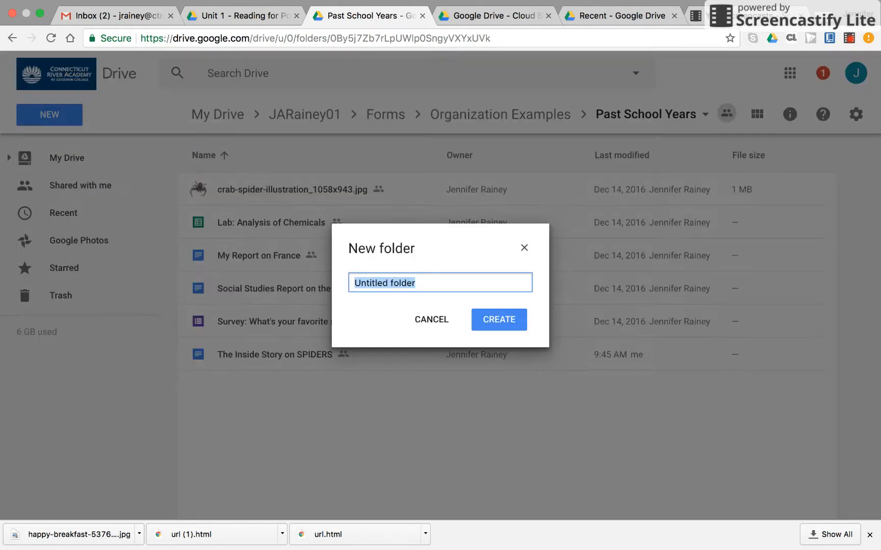
text(2016)
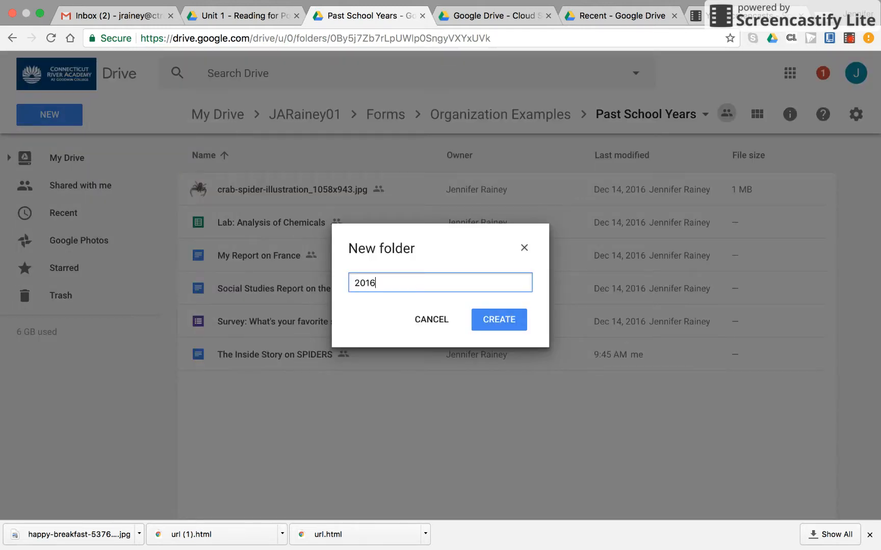
text(-2017 School Year)
key(Return)
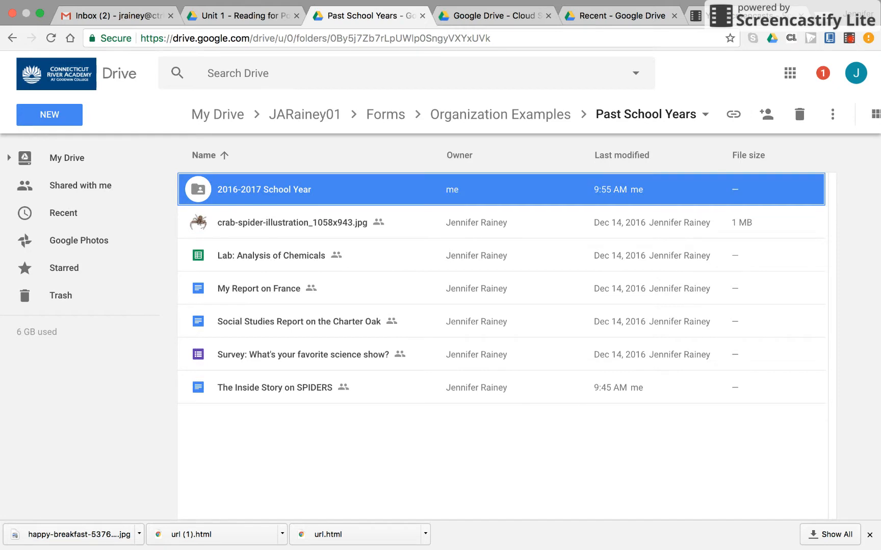
- Move the six files from crab-spider-illustration_1058x943.jpg through The Inside Story on SPIDERS into 2016-2017 School Year, accept the access change and open that folder
click(275, 387)
shift+click(292, 223)
drag(292, 223, 336, 193)
key(Return)
key(Return)
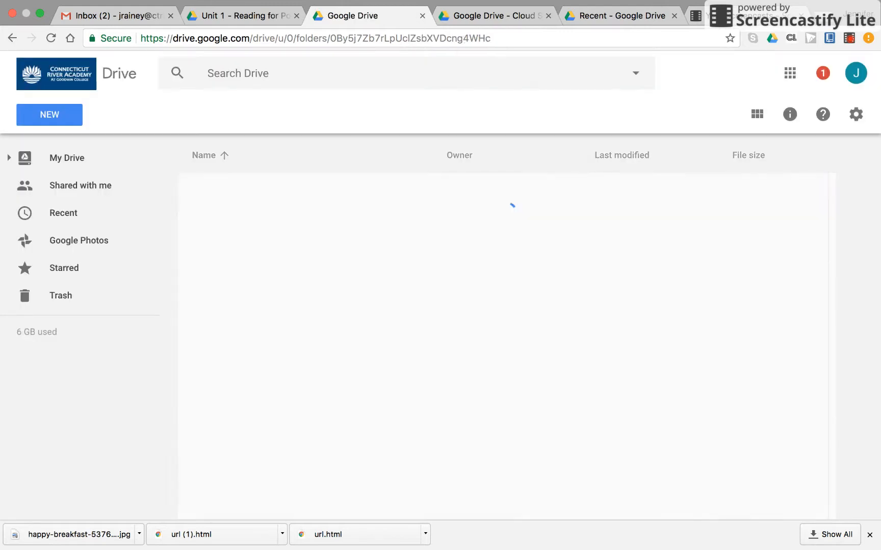
- Create a subfolder in 2016-2017 School Year named Science followed by a hyphen and the science teacher's name
click(49, 114)
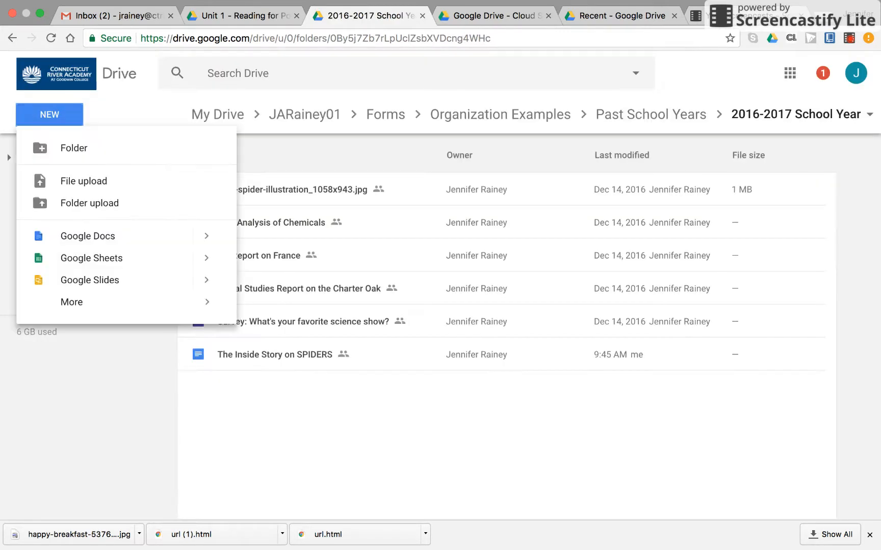
click(75, 148)
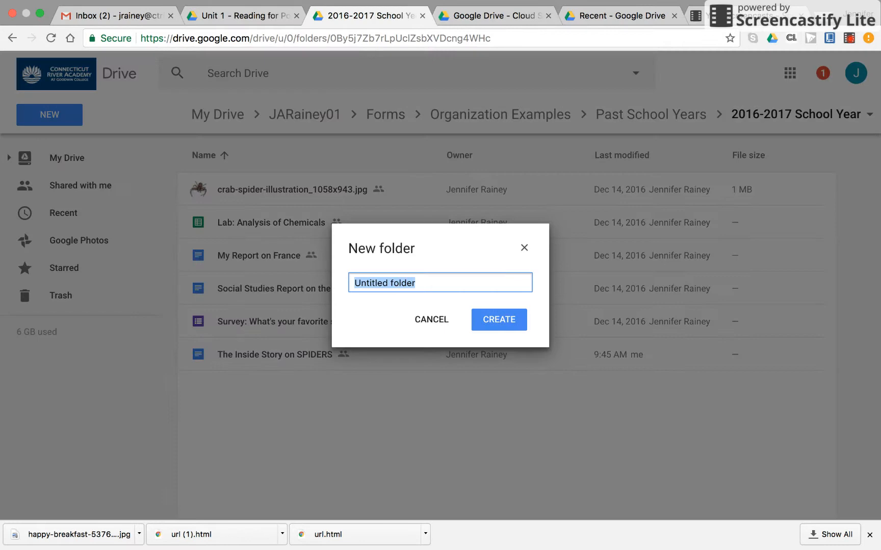
text(ci)
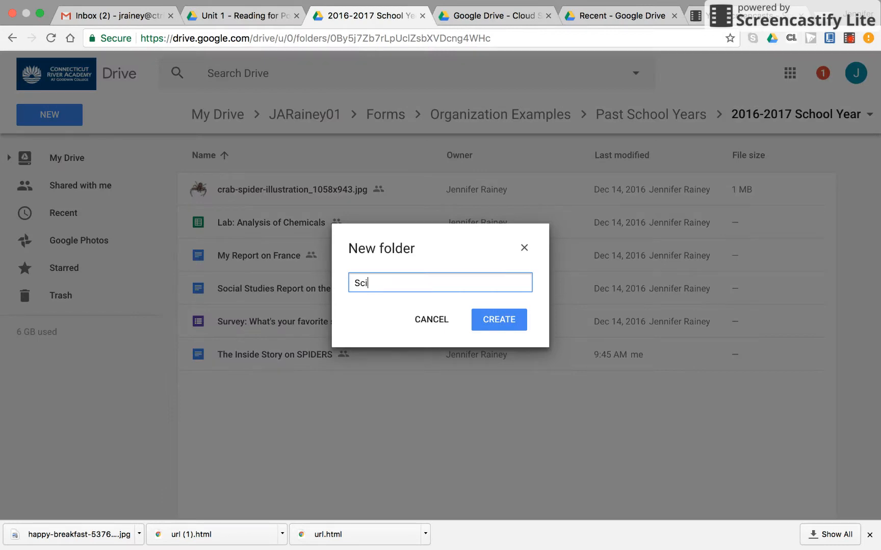
text(ence - Ms. Hiscox)
key(Return)
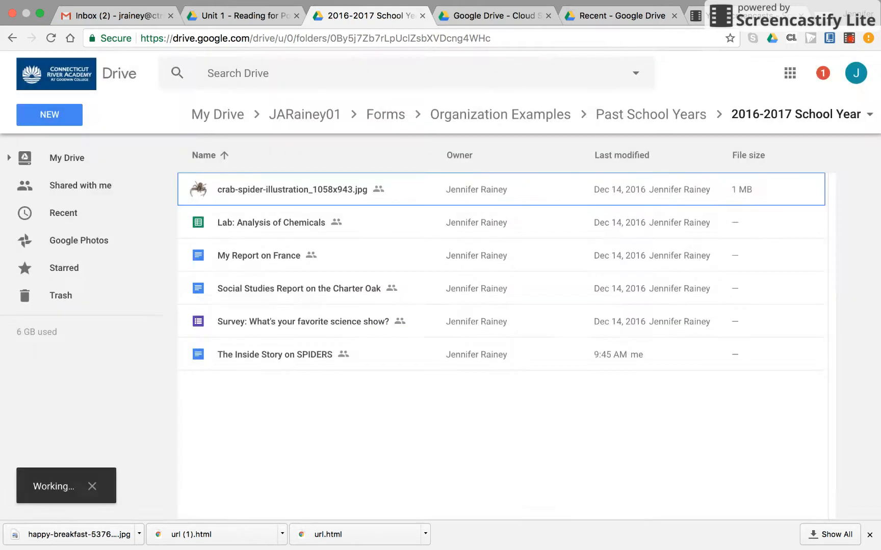
- Create a second subfolder in 2016-2017 School Year named Social Studies followed by a hyphen and the social studies teacher's name
click(49, 115)
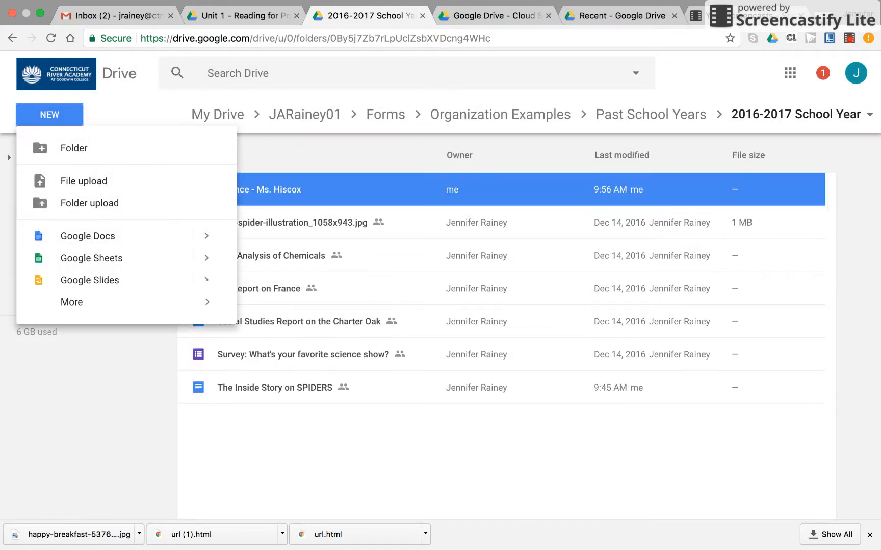
click(56, 147)
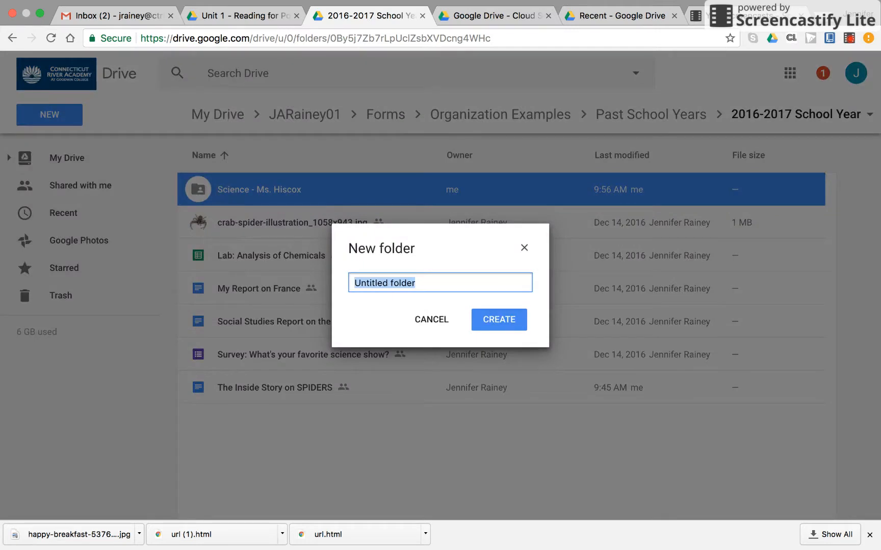
text(Social )
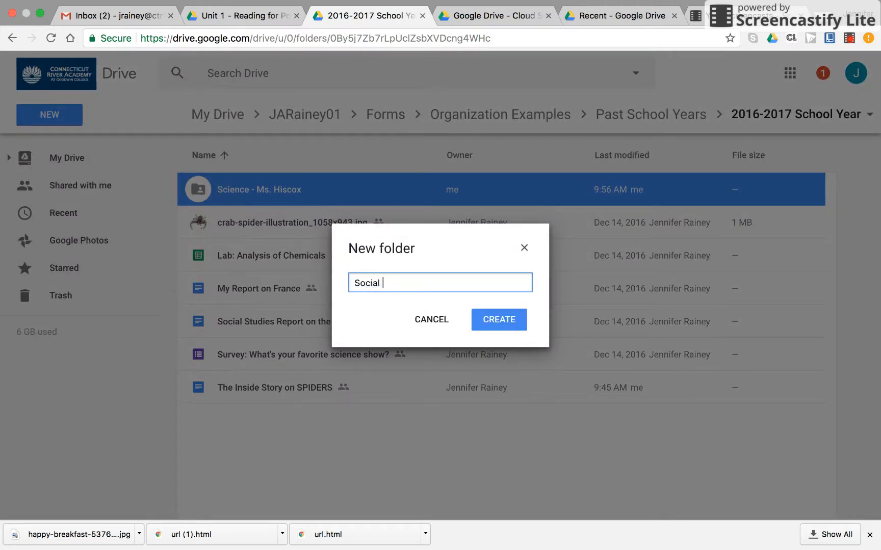
text(Studies - Ms. Lange)
key(Return)
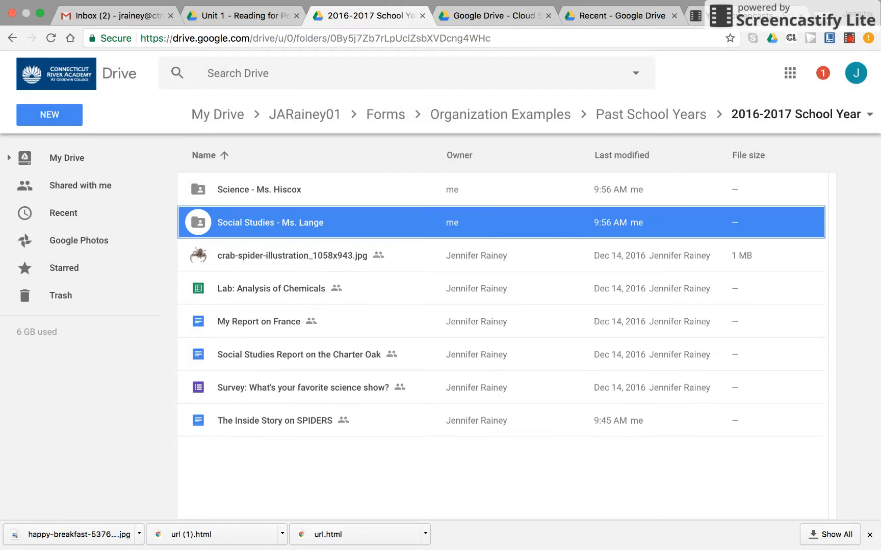
click(292, 256)
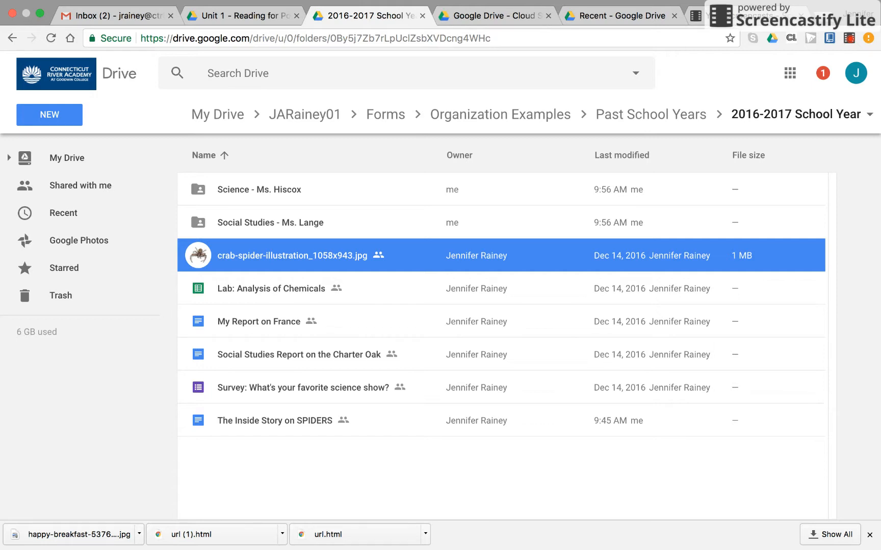
shift+click(259, 321)
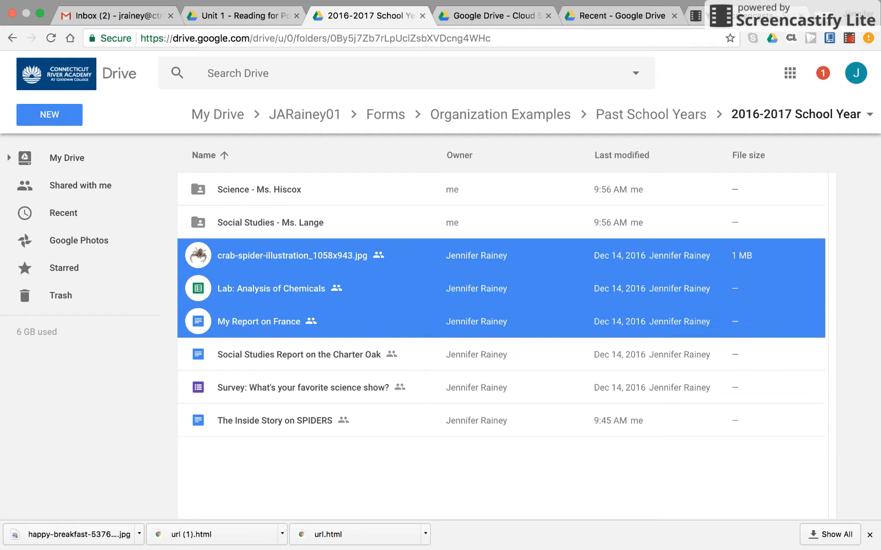
click(259, 321)
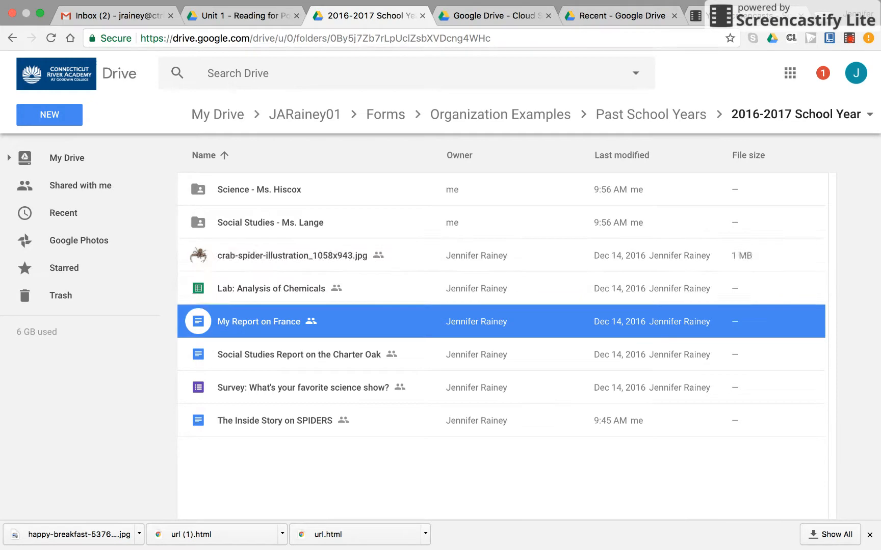
- Move crab-spider-illustration_1058x943.jpg and Lab: Analysis of Chemicals into the Science subfolder, accepting the access change
click(292, 256)
super+click(271, 288)
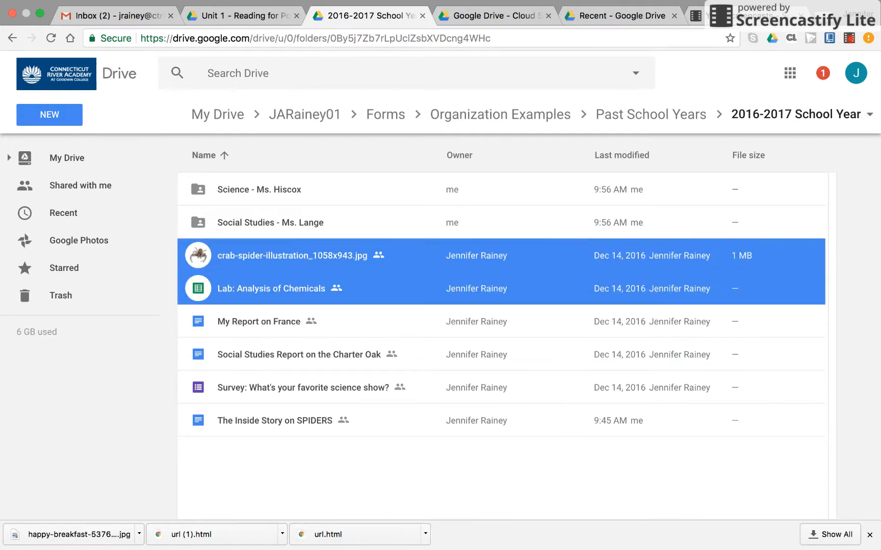
drag(272, 289, 280, 191)
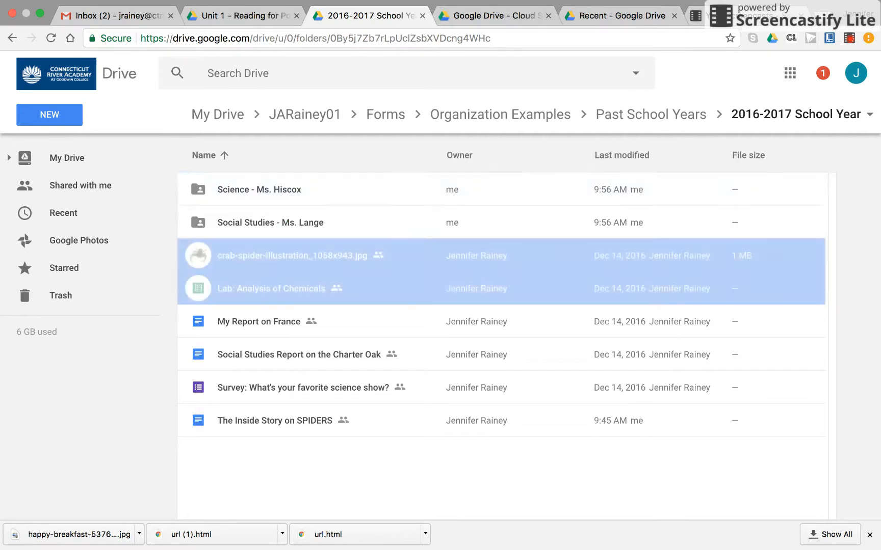
click(605, 333)
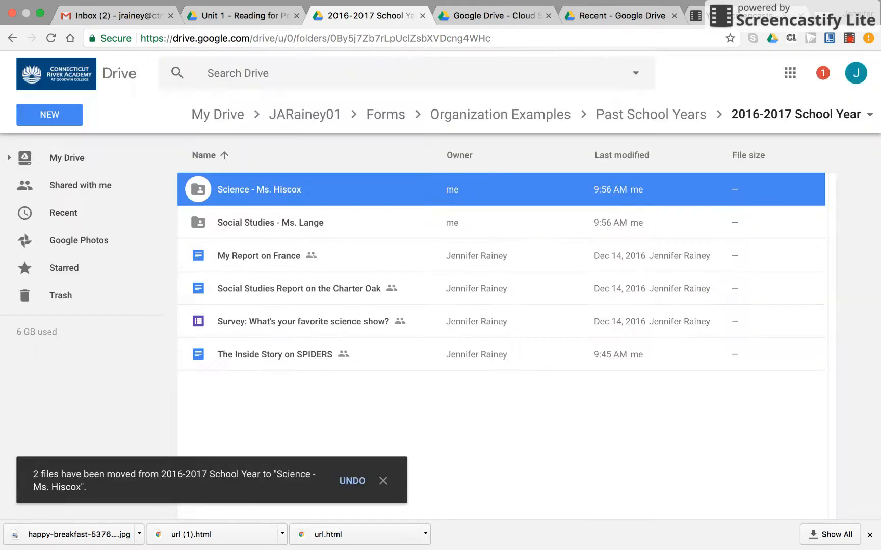
- Move My Report on France and Social Studies Report on the Charter Oak into the Social Studies subfolder, accepting the access change
click(286, 289)
click(276, 256)
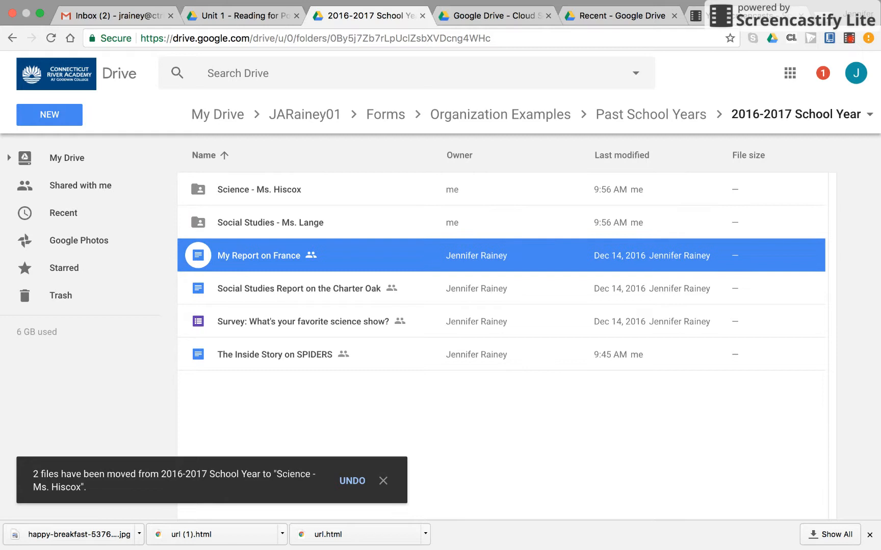
shift+click(286, 288)
drag(285, 288, 320, 228)
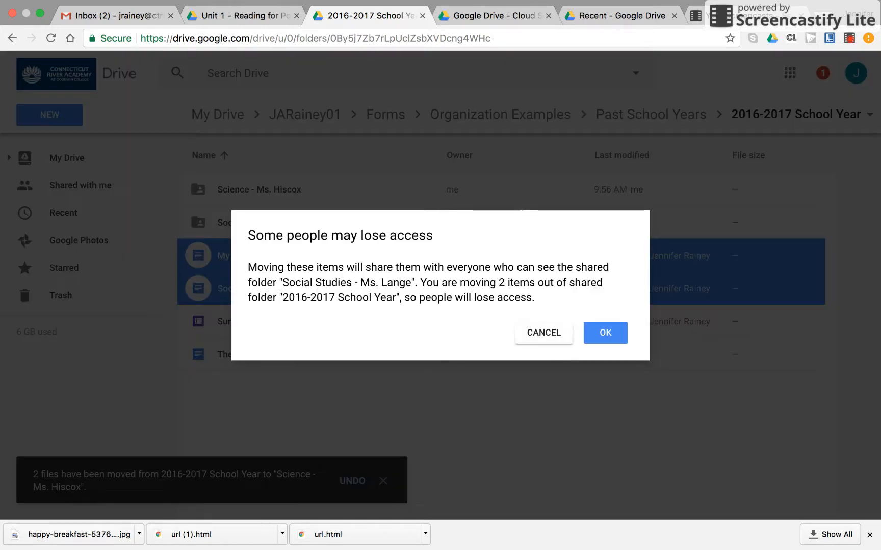
click(605, 333)
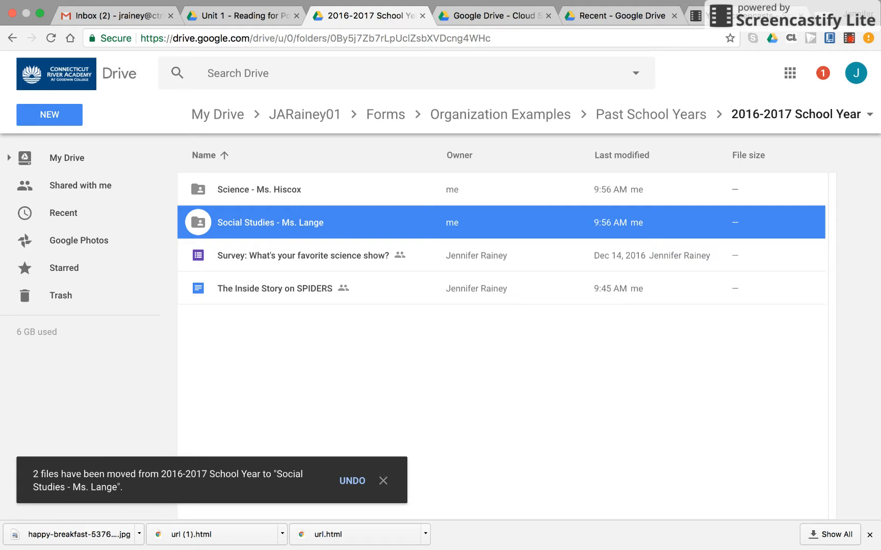
- Move Survey: What's your favorite science show? and The Inside Story on SPIDERS into the Science subfolder, accepting each access change
drag(202, 255, 305, 191)
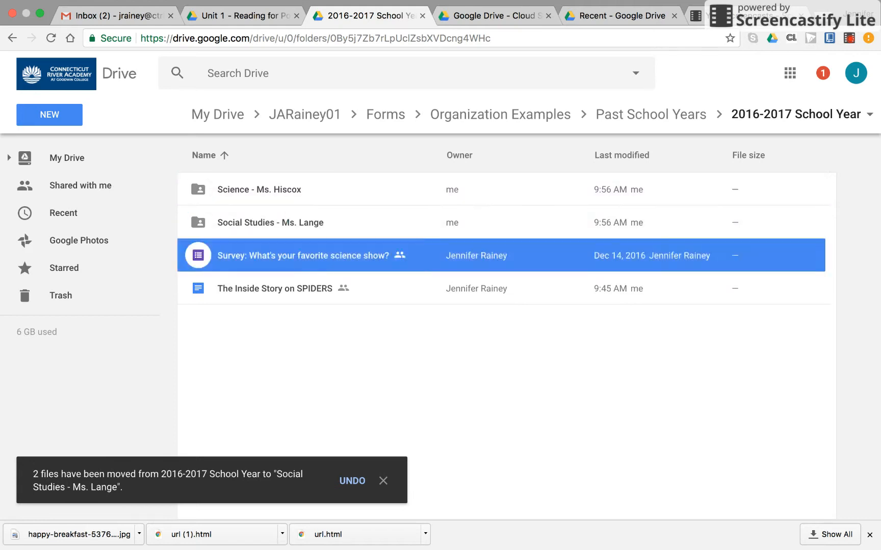
key(Return)
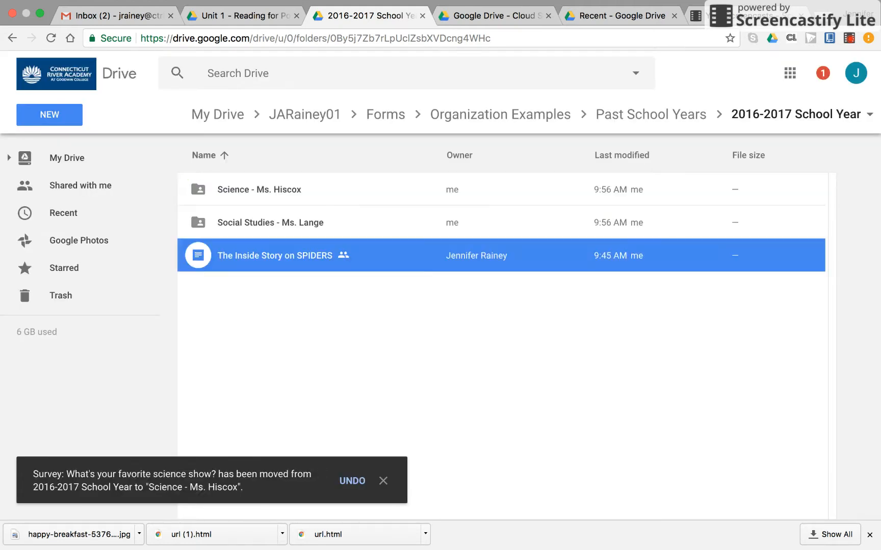
drag(203, 256, 283, 194)
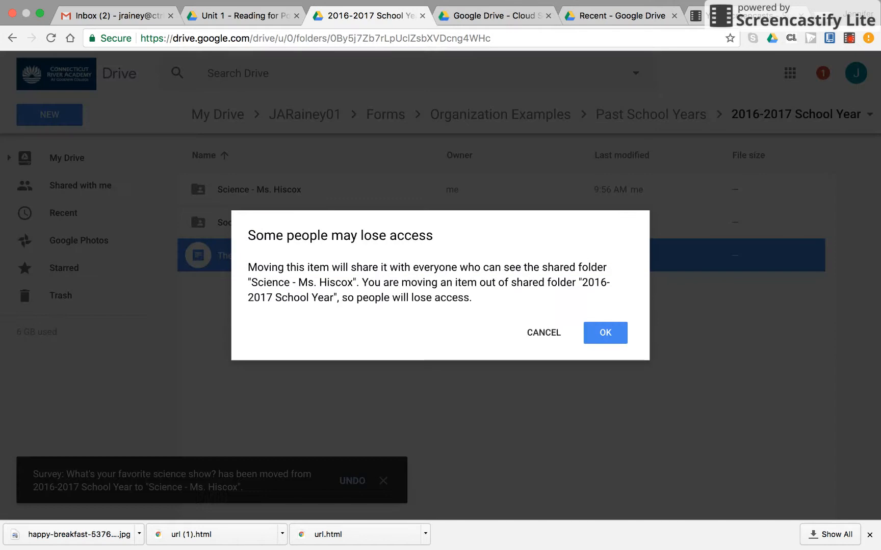
key(Return)
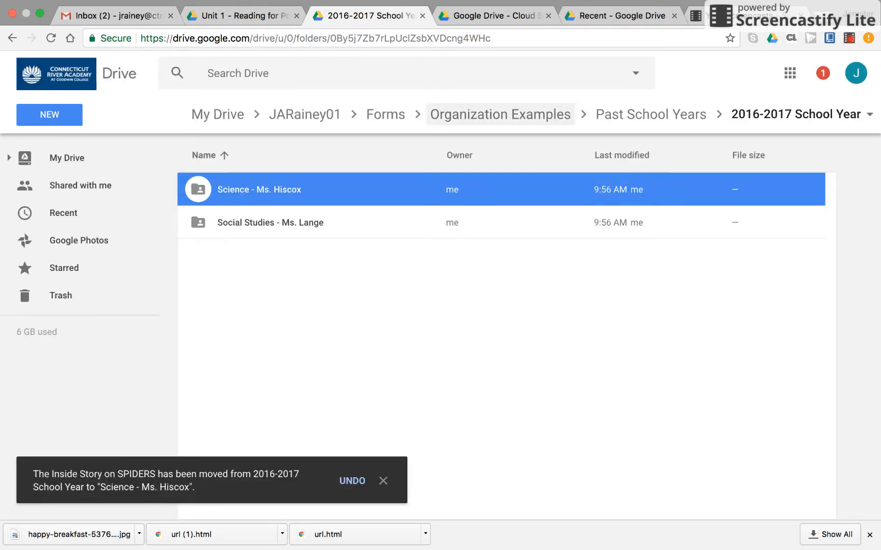
- Open the 2017-2018 School Year folder from Organization Examples and rename Untitled Document as 01 Book Report
click(500, 114)
double_click(264, 189)
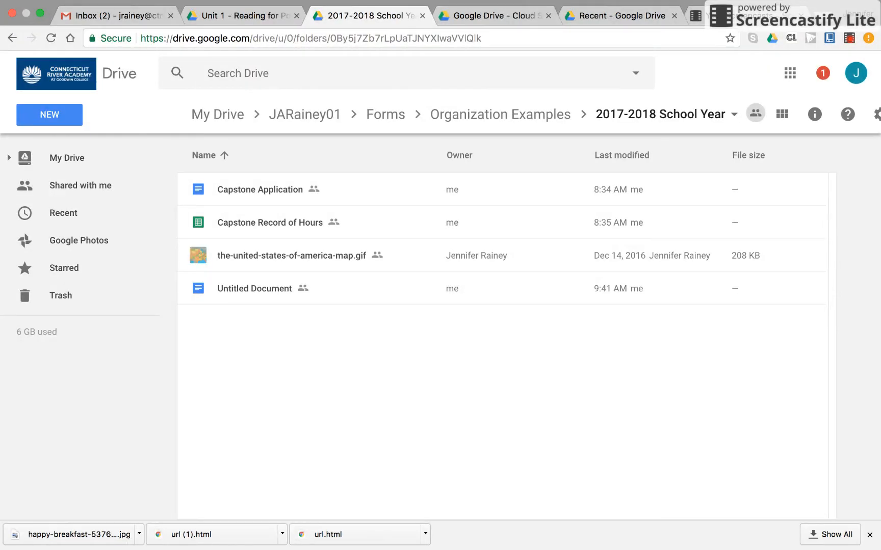
click(254, 289)
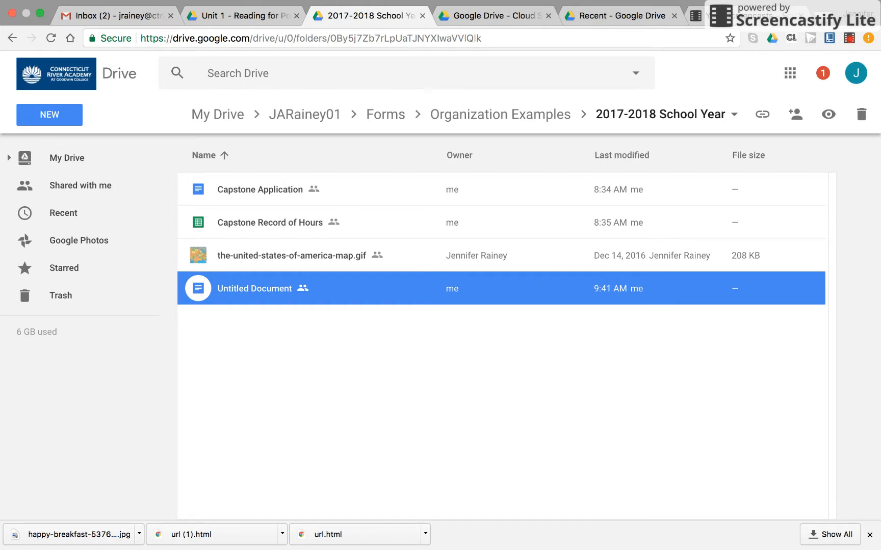
right_click(272, 288)
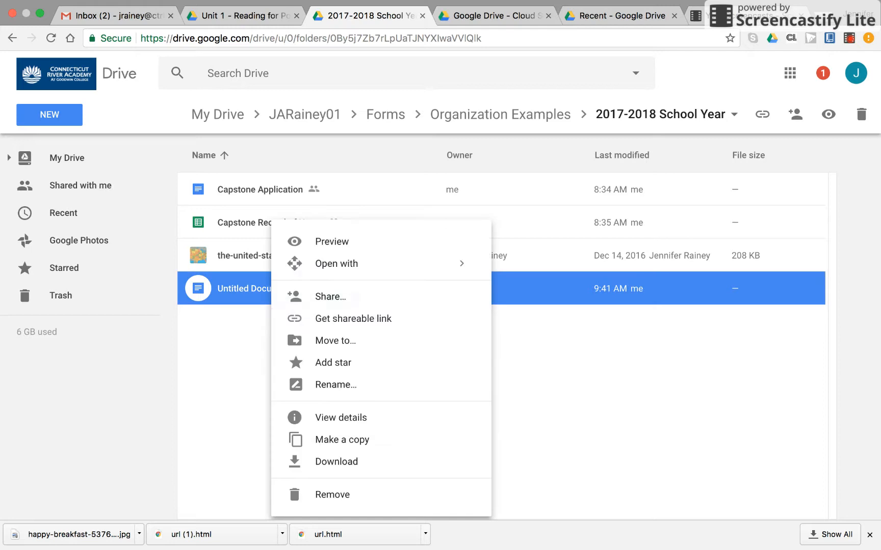
click(335, 385)
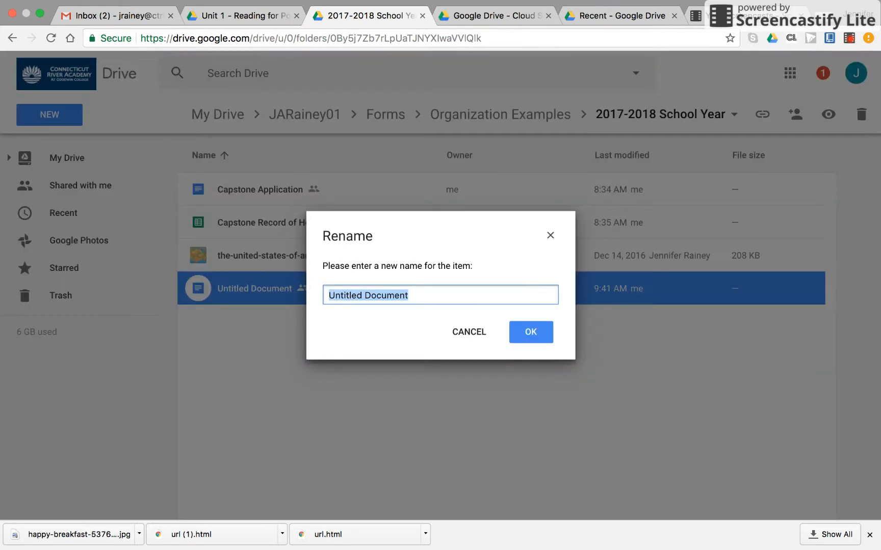
text(0)
key(BackSpace)
text(01 Boo)
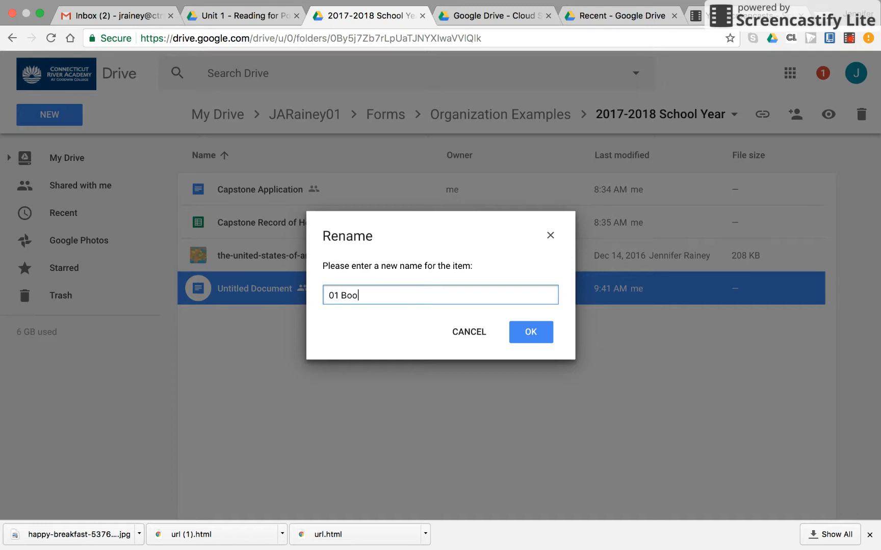
text(k Report)
key(Return)
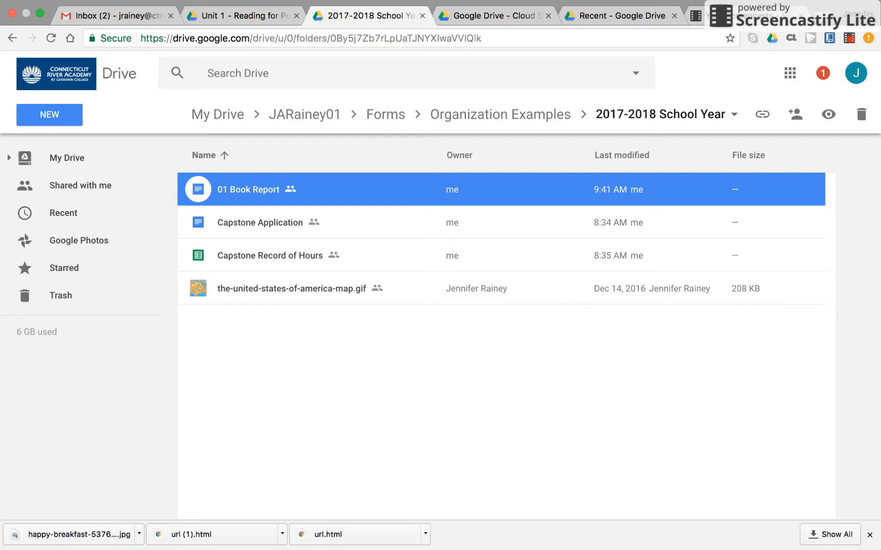
- Create a folder named Capstone Folder inside the 2017-2018 School Year folder
click(49, 114)
click(74, 148)
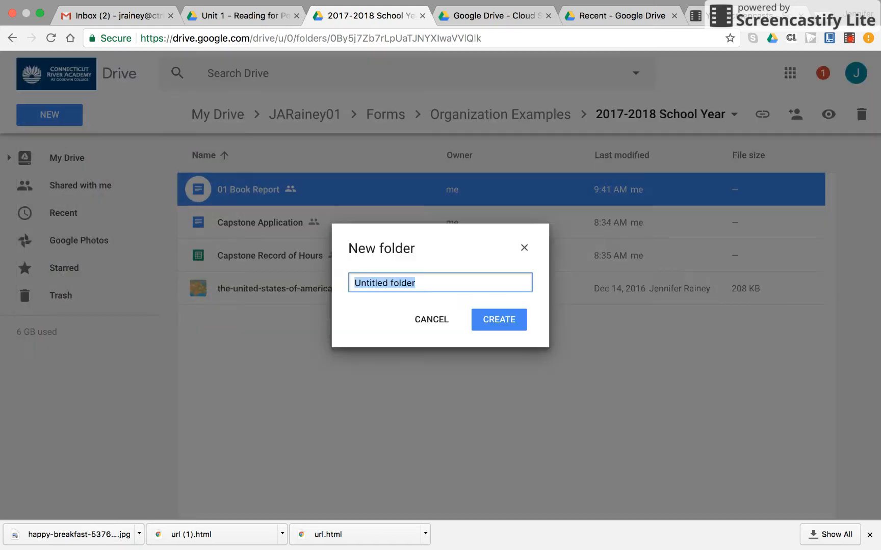
text(Capsto)
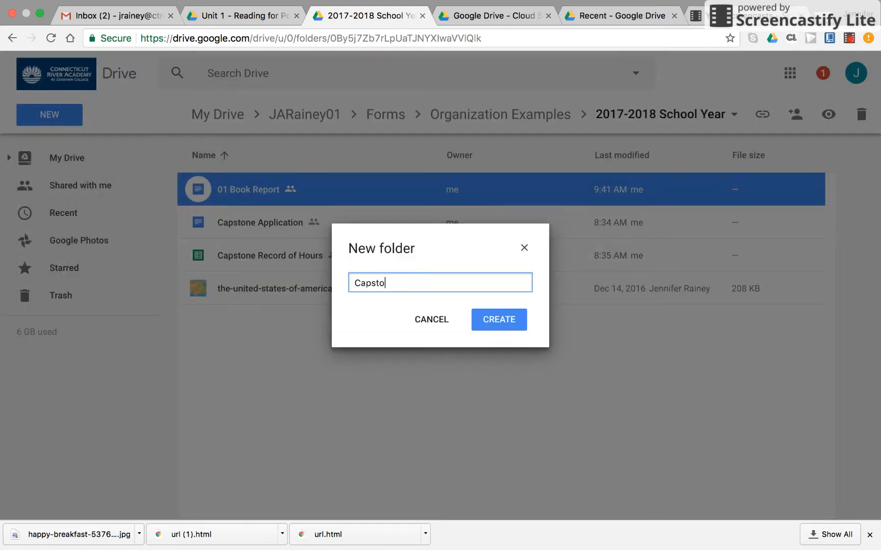
text(ne Folder)
key(Return)
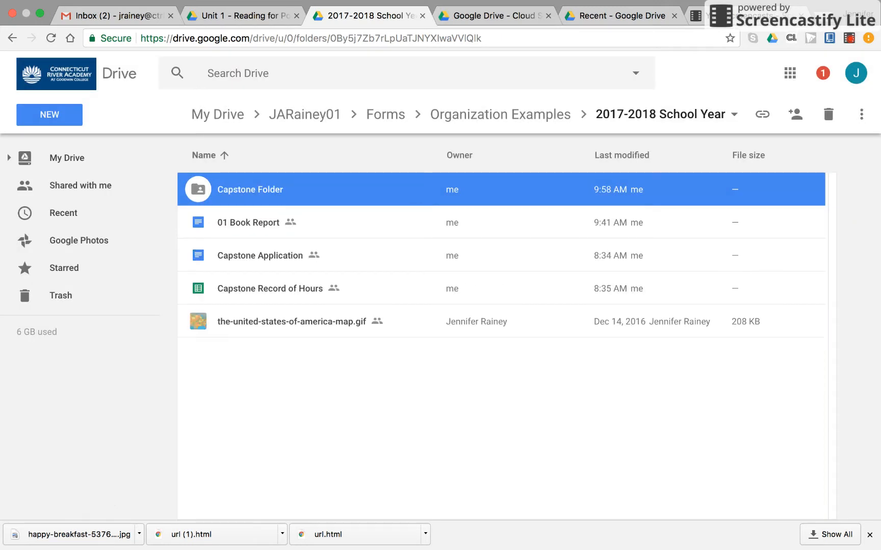
- Move Capstone Application and Capstone Record of Hours into Capstone Folder, accepting the access change
click(260, 256)
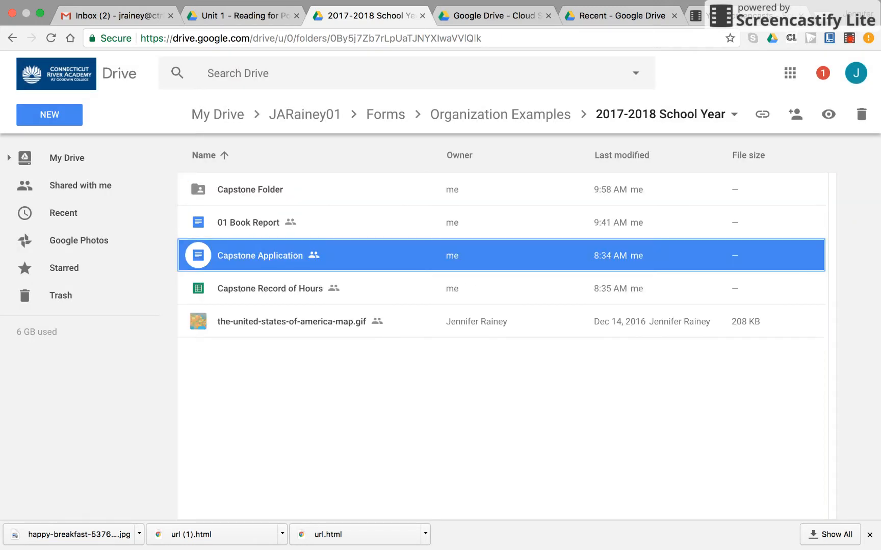
shift+click(269, 288)
drag(269, 288, 266, 193)
click(605, 332)
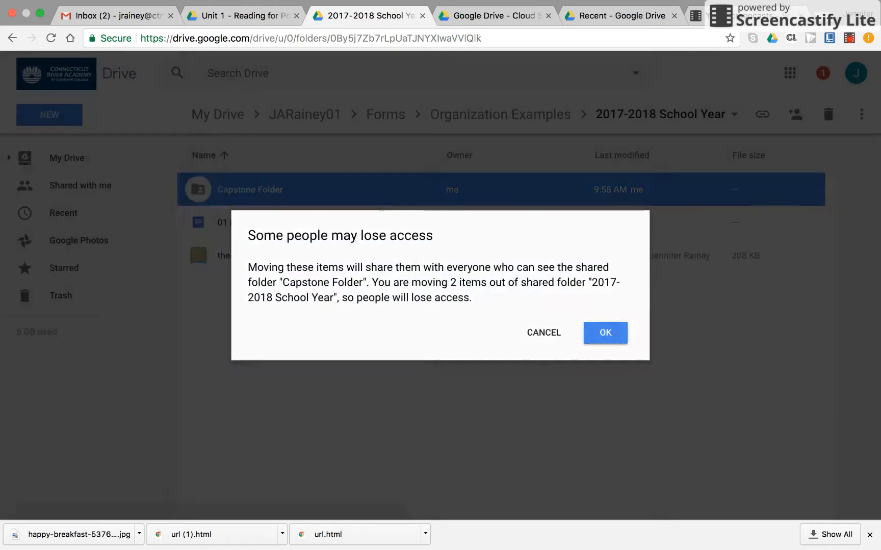
- Open Capstone Folder and rename Capstone Application as 01 Capstone Application
double_click(250, 190)
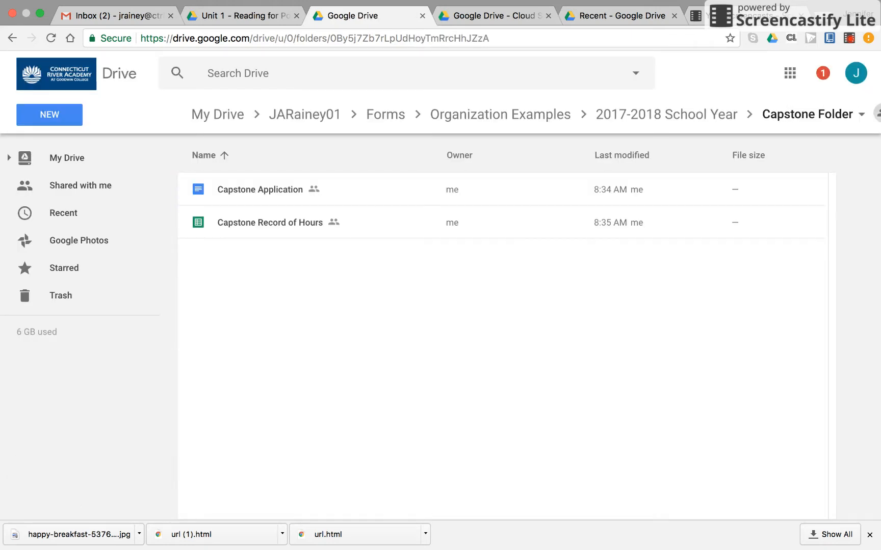
click(260, 190)
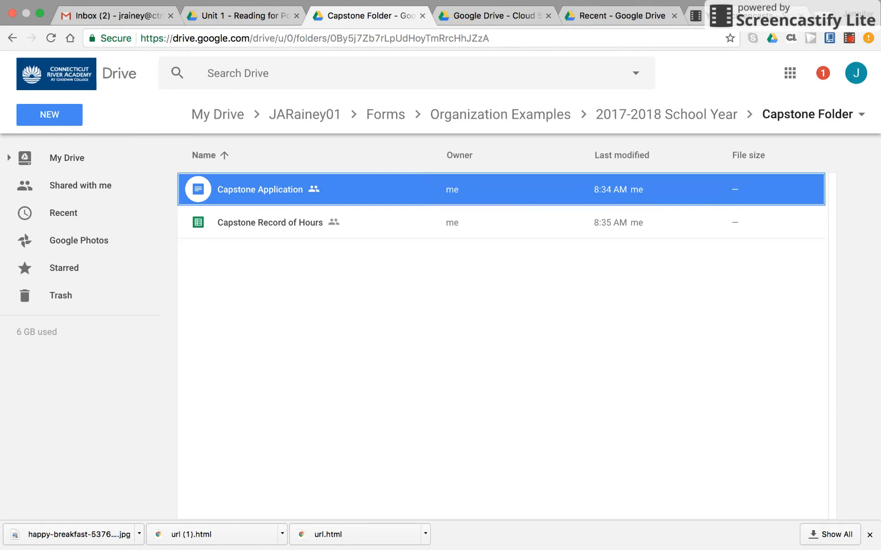
right_click(265, 191)
click(330, 357)
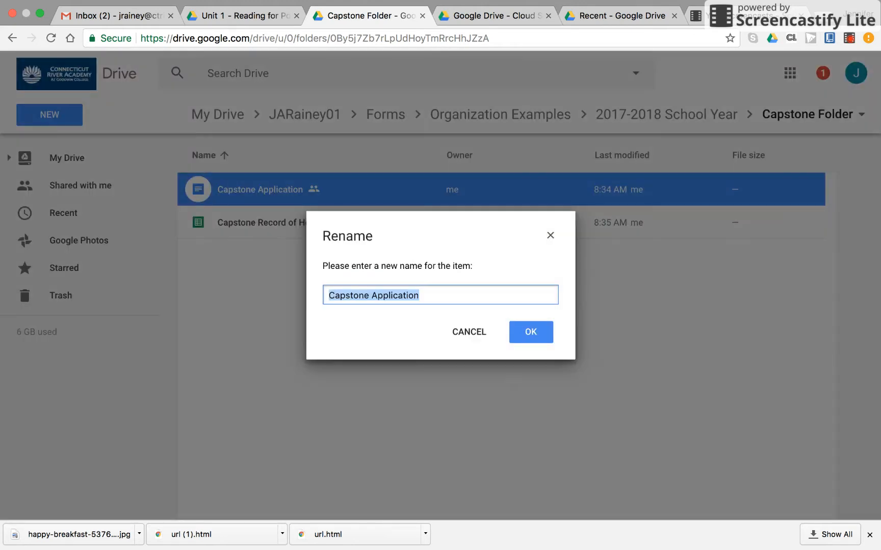
click(336, 296)
key(Left)
text(01)
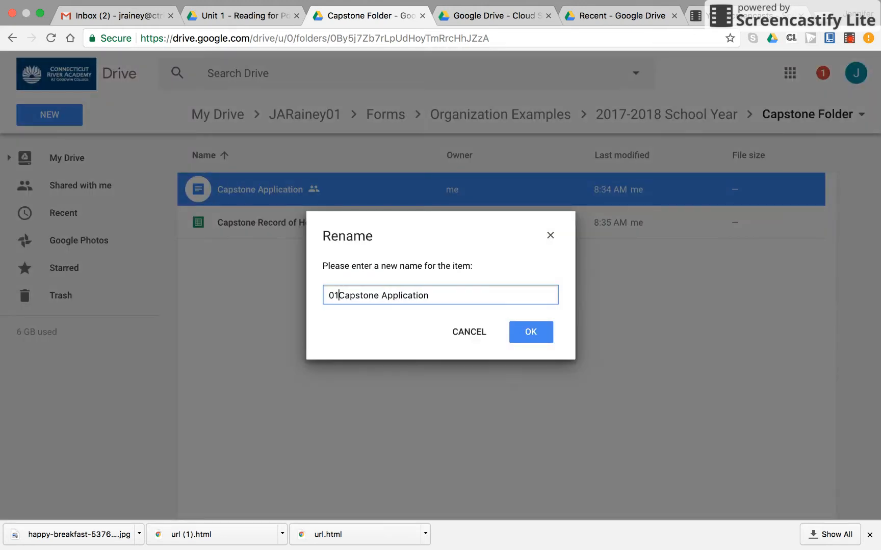
key(Return)
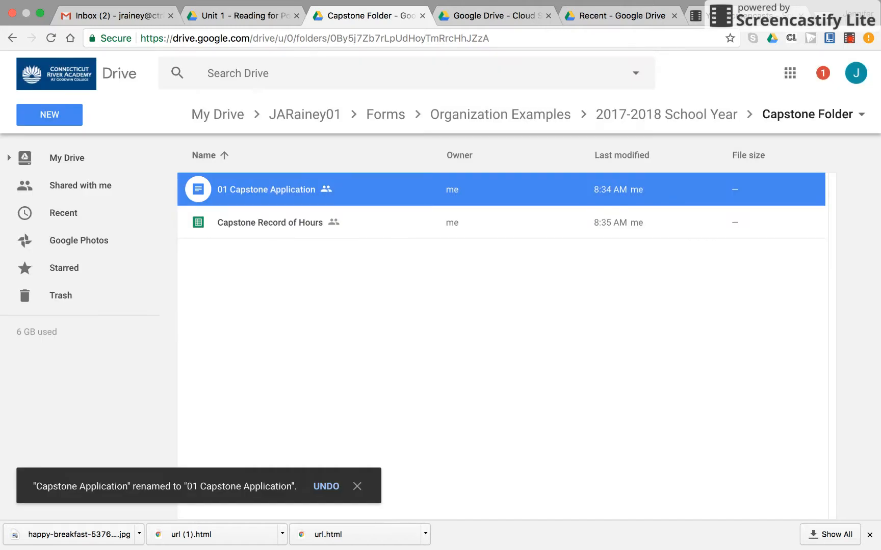
- Rename Capstone Record of Hours as 02 Capstone Record of Hours
click(242, 220)
right_click(242, 221)
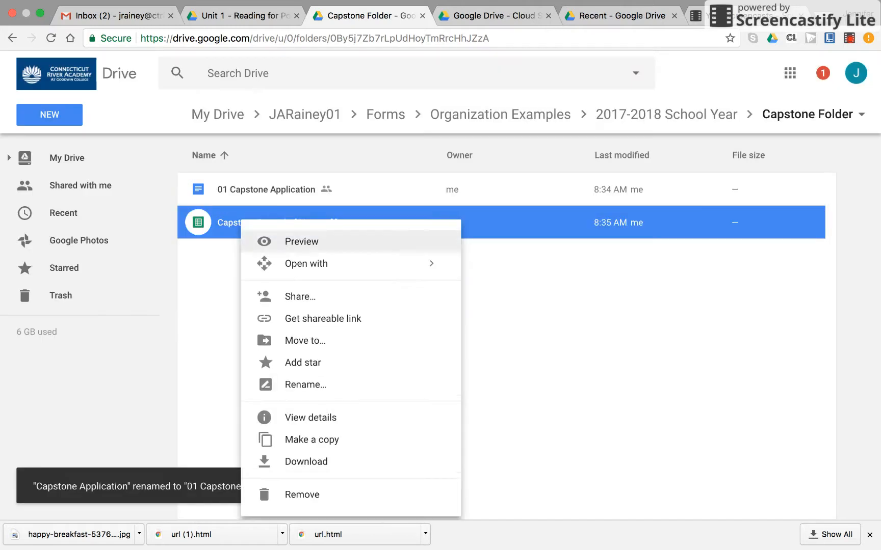
click(306, 384)
key(Left)
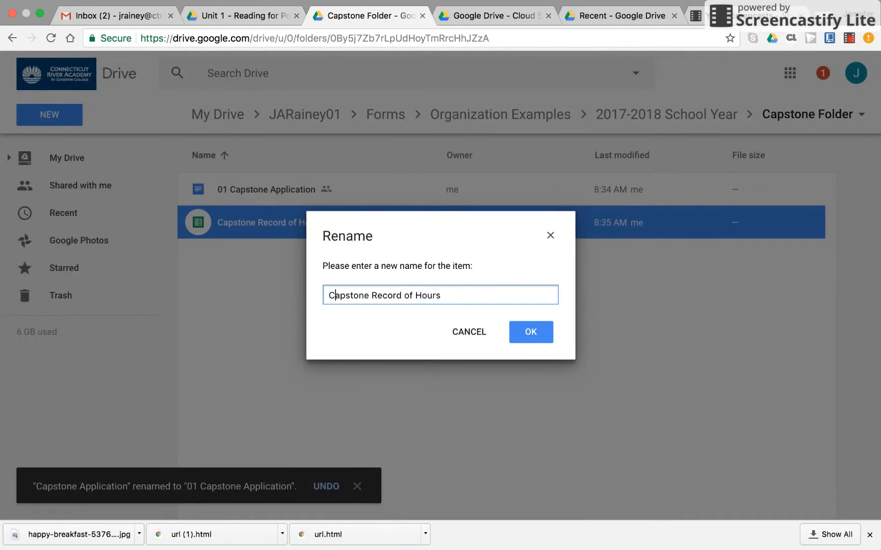
text(02)
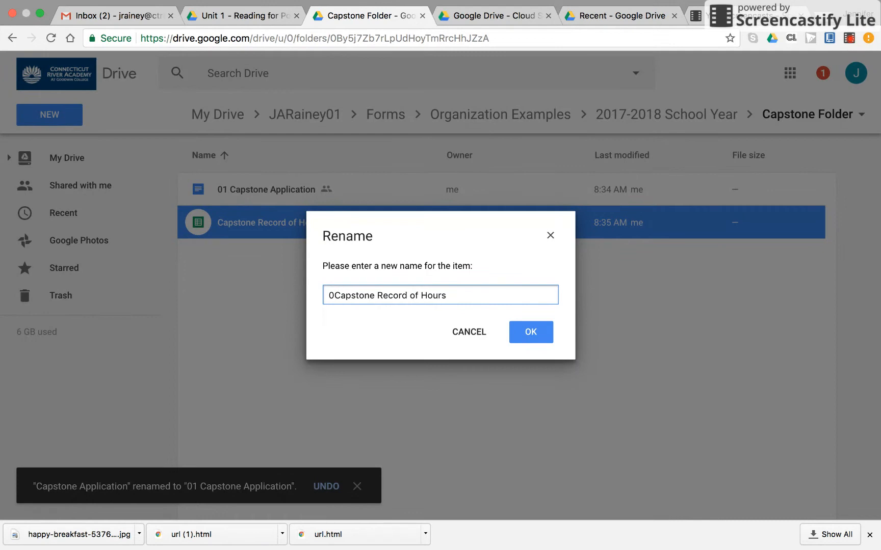
key(Return)
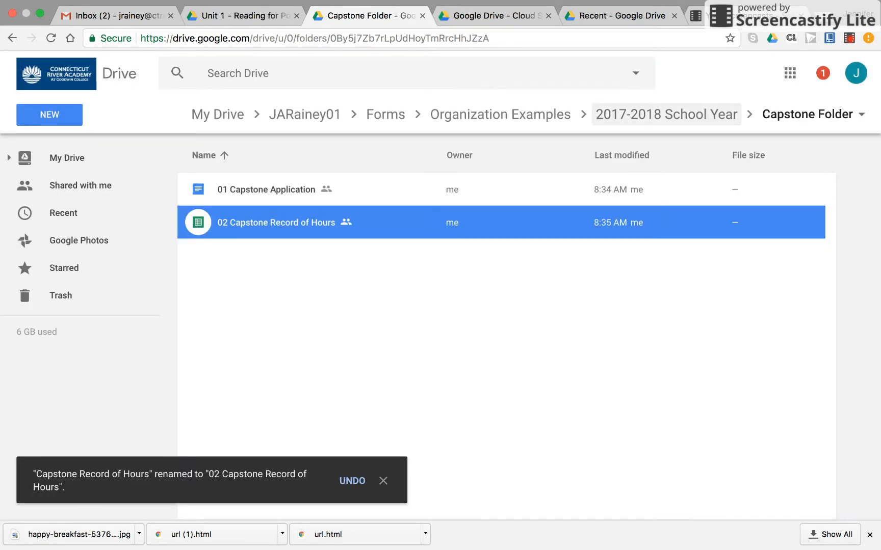
- From the 2017-2018 School Year folder, move the-united-states-of-america-map.gif to the Social Studies subfolder of 2016-2017 School Year in Past School Years, accepting the access change
click(667, 115)
click(249, 223)
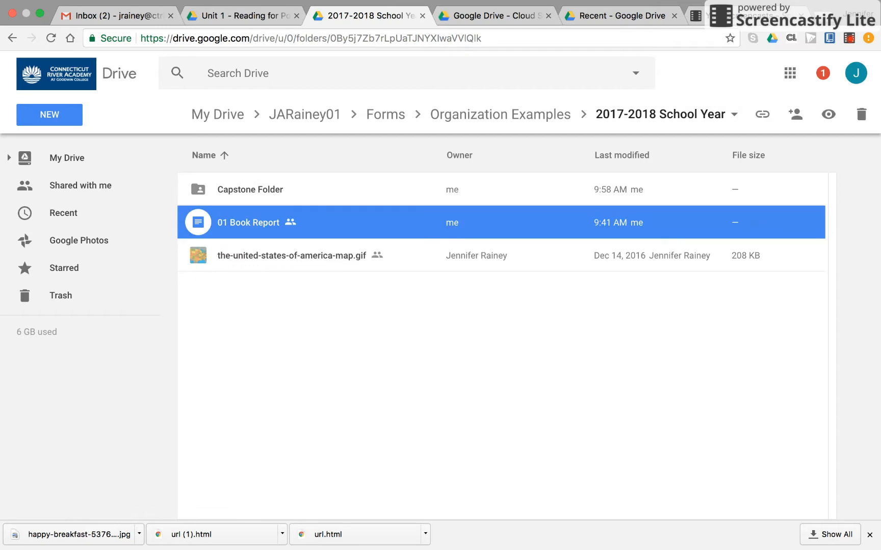
click(291, 256)
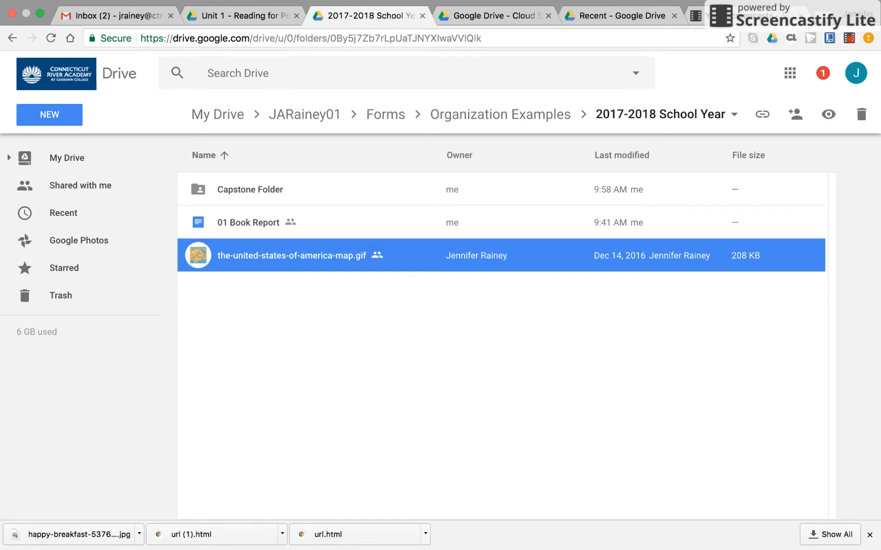
right_click(275, 256)
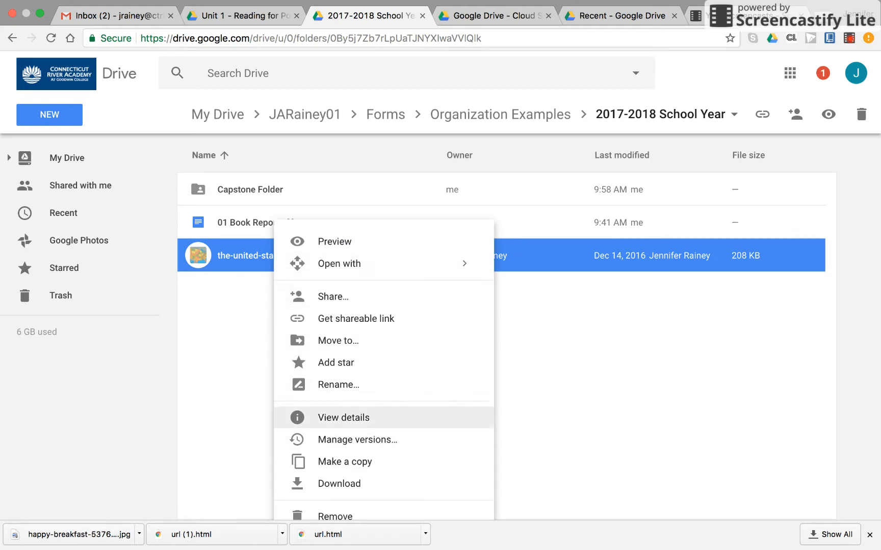
click(338, 340)
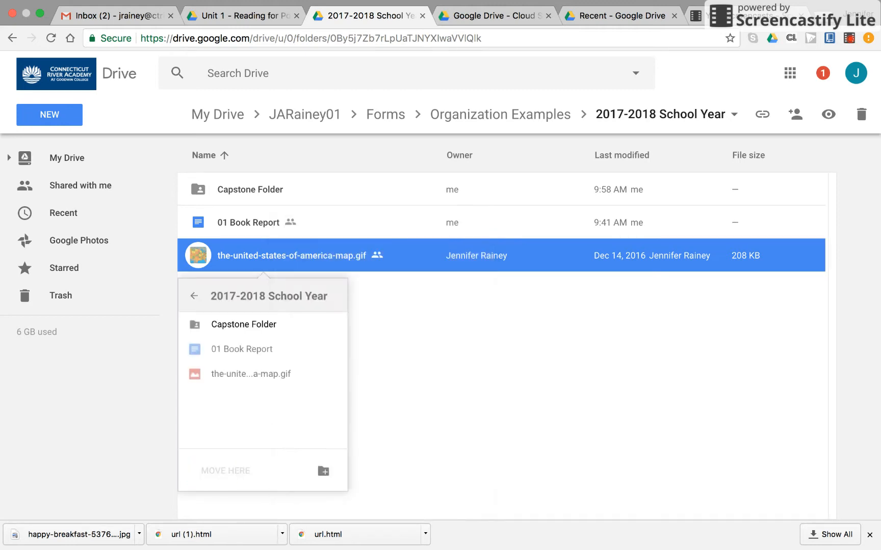
click(195, 295)
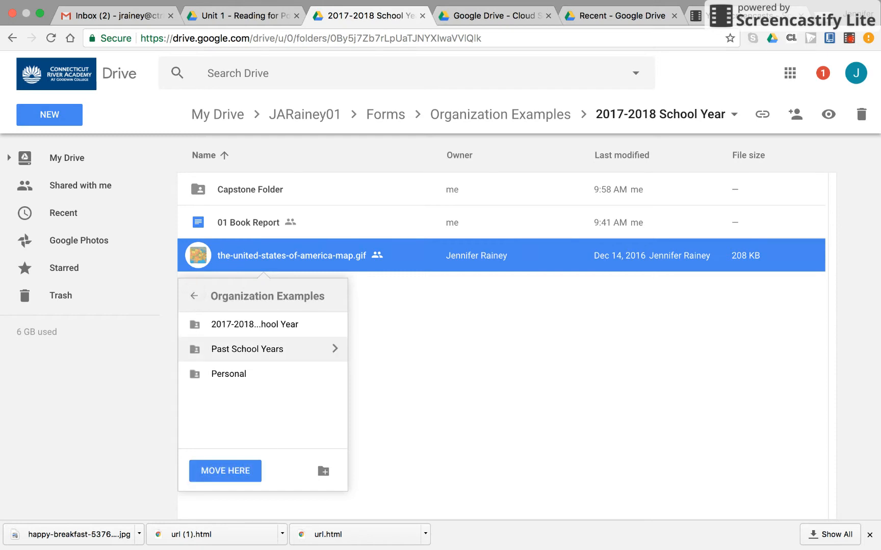
double_click(247, 349)
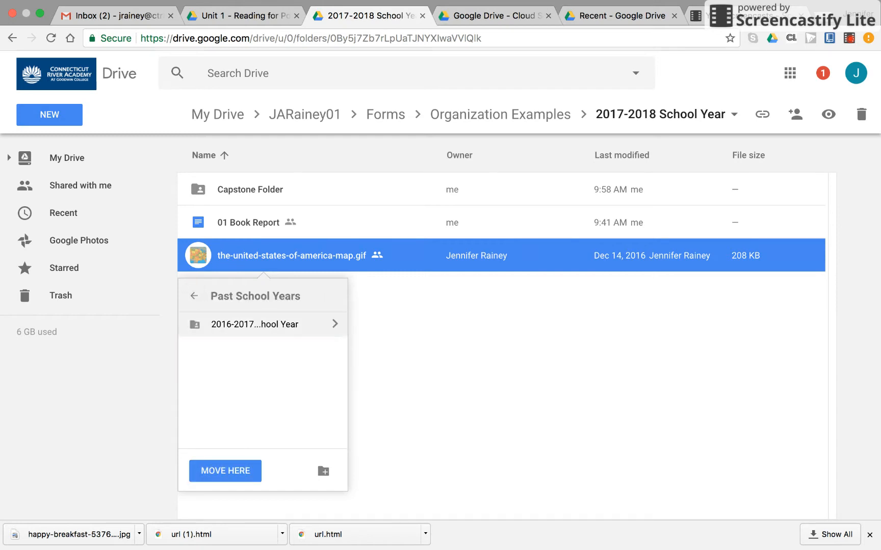
double_click(255, 324)
double_click(255, 349)
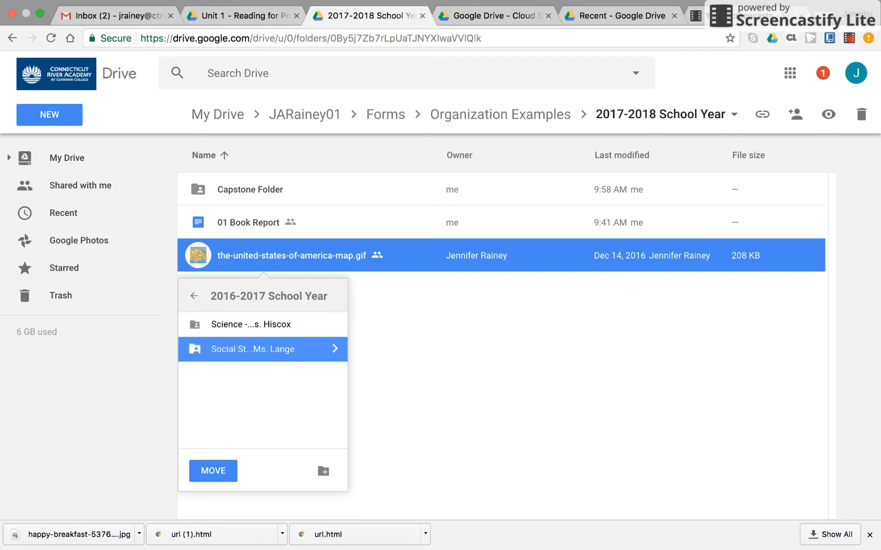
click(225, 470)
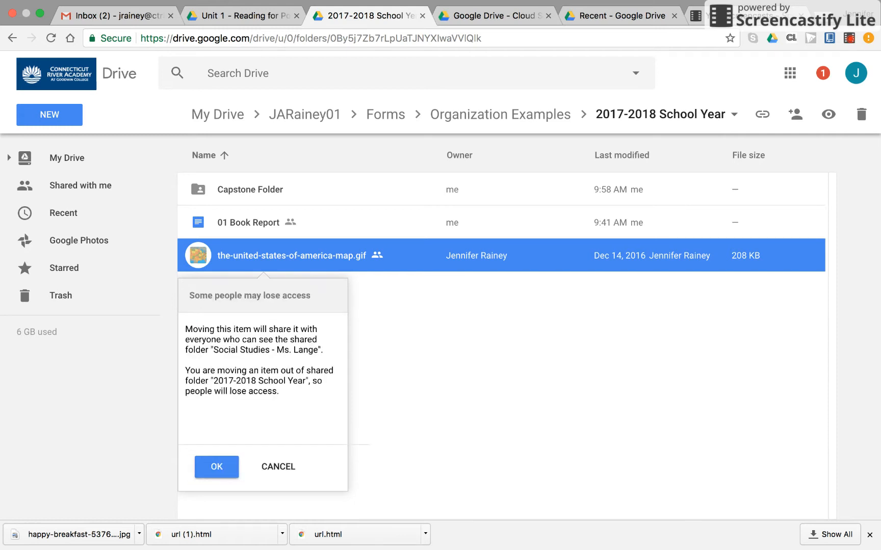
click(217, 468)
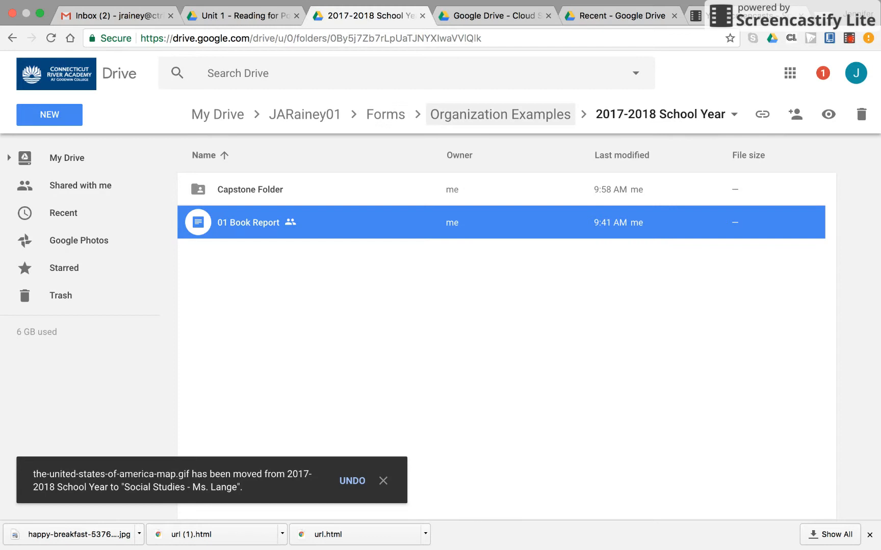
- Reopen the 2017-2018 School Year folder from Organization Examples and compare its contents in grid and list view
click(500, 115)
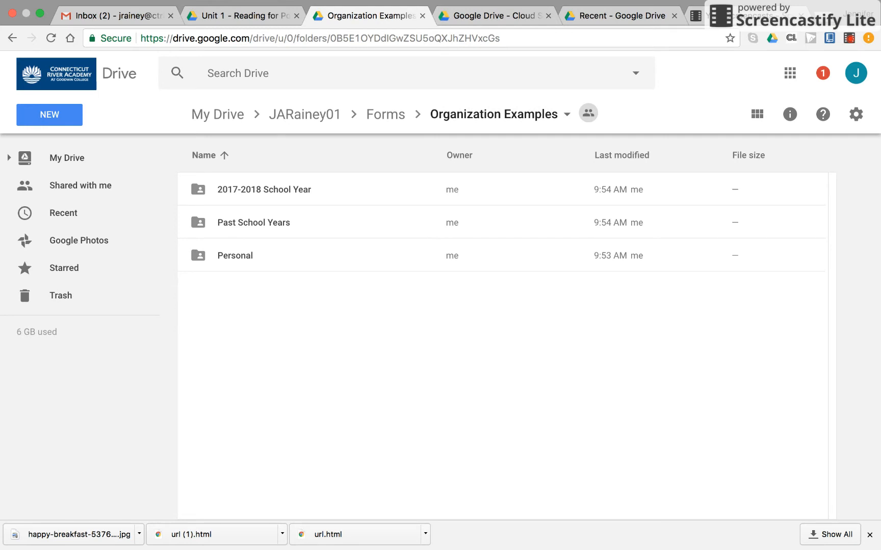
double_click(264, 189)
click(782, 114)
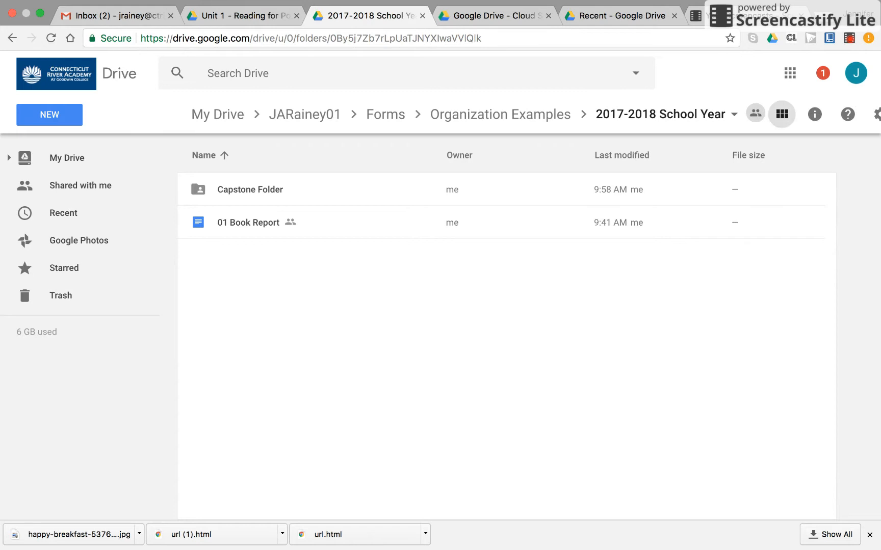
click(782, 115)
click(782, 115)
click(782, 114)
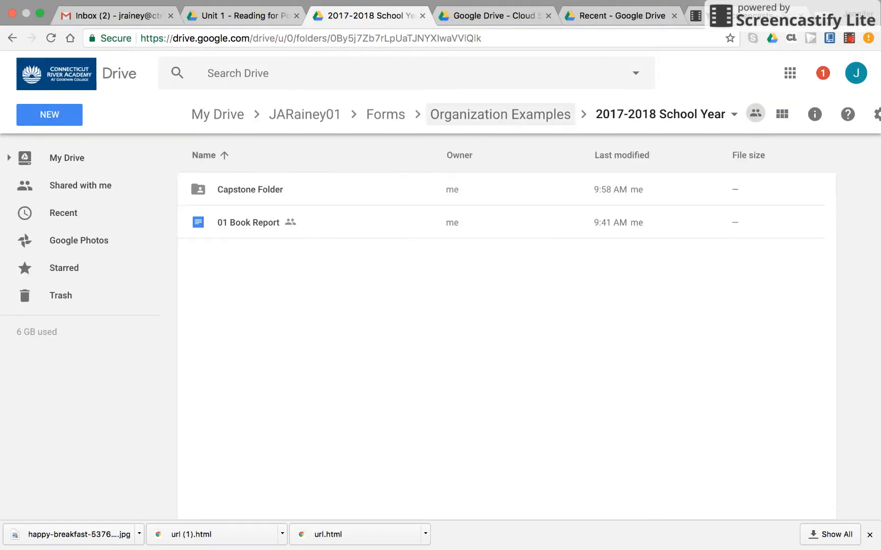
- Review the files in the Science subfolder of 2016-2017 School Year under Past School Years
click(500, 114)
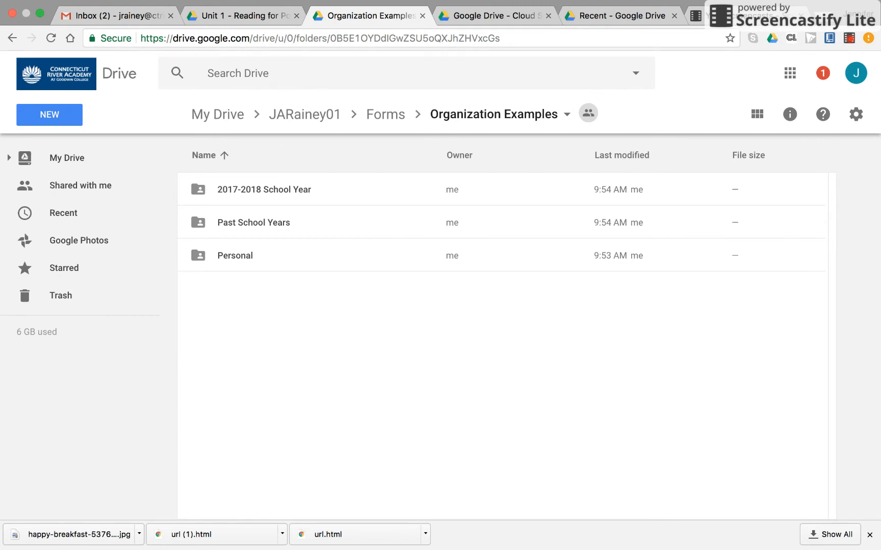
double_click(254, 223)
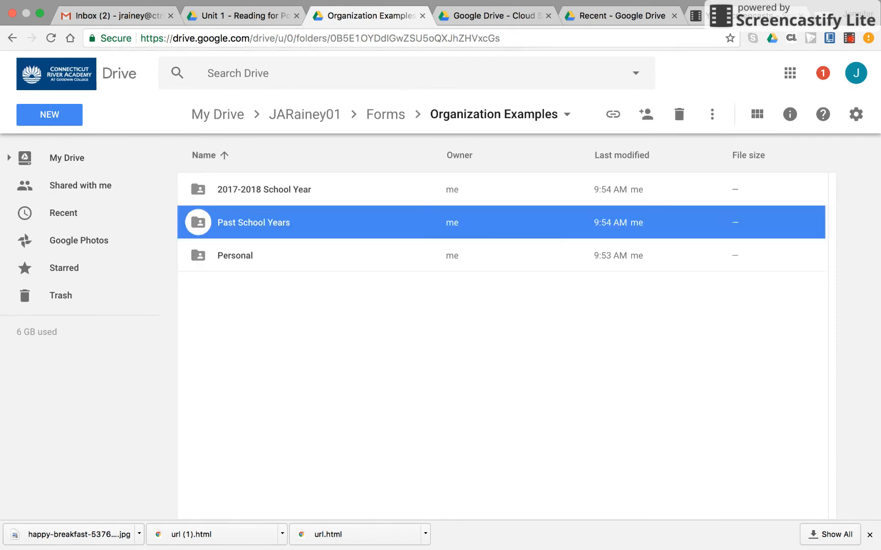
double_click(264, 190)
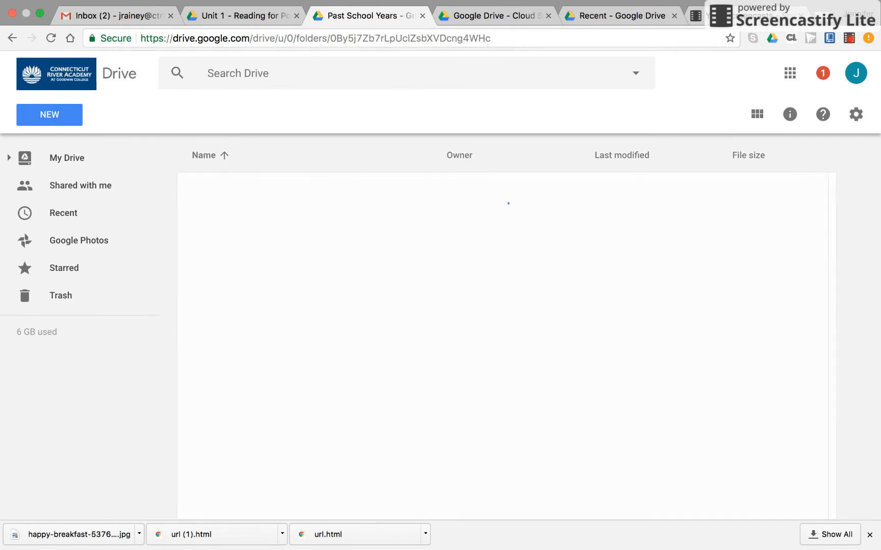
double_click(263, 189)
click(586, 190)
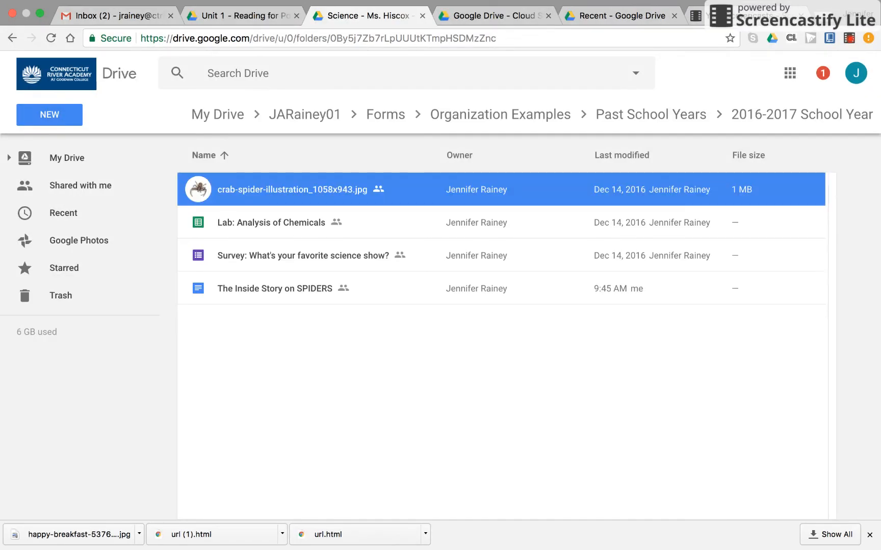
click(586, 222)
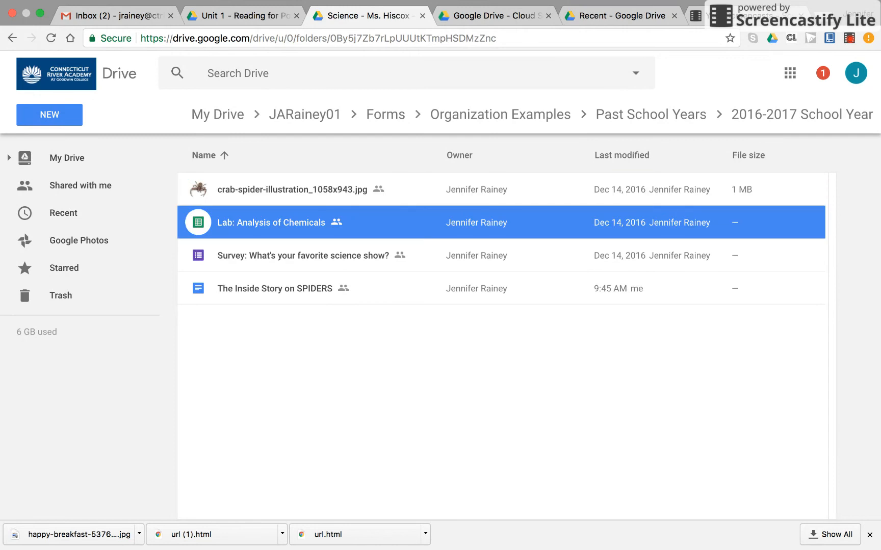
click(501, 255)
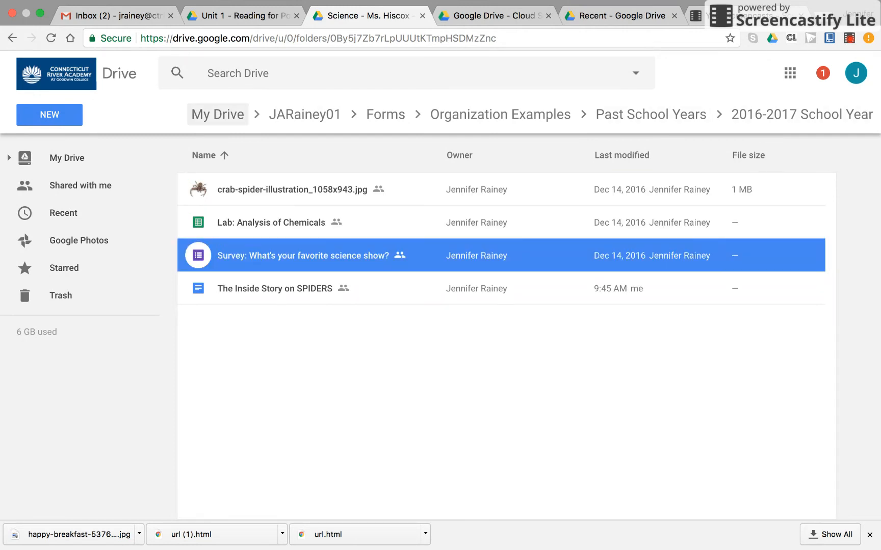
- Return to My Drive, and switch to the already open Unit 1 reading folder to view its numbered files
click(218, 115)
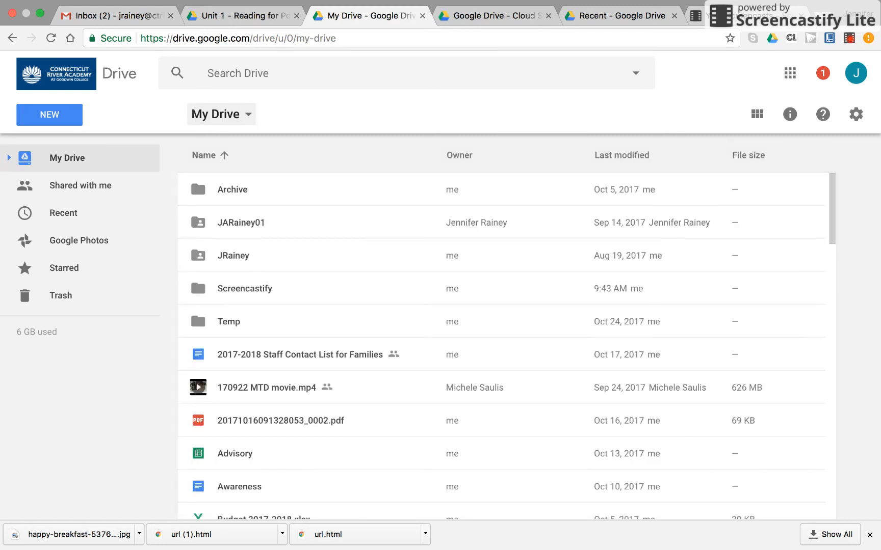
click(245, 16)
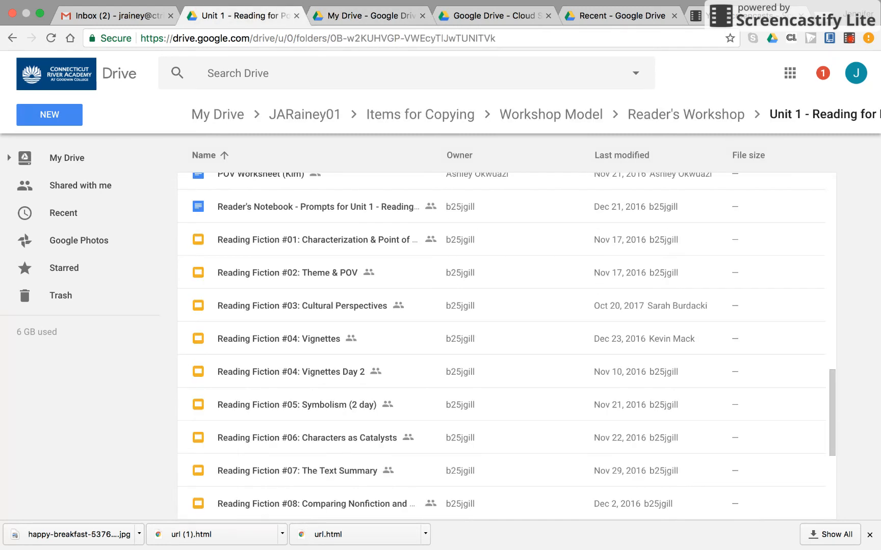